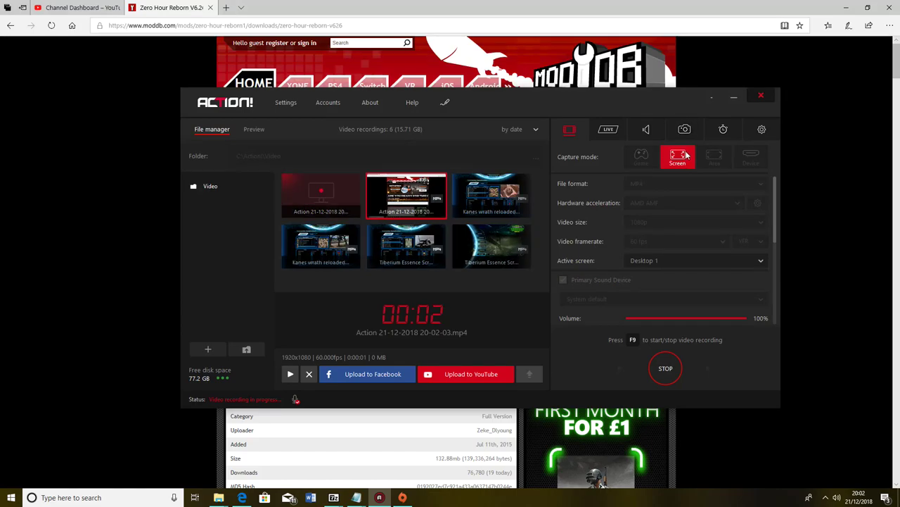
# Step: Minimize the Action! recorder window and open the Zero Hour Reborn mod's summary page
pyautogui.moveTo(670, 105); pyautogui.dragTo(563, 113)
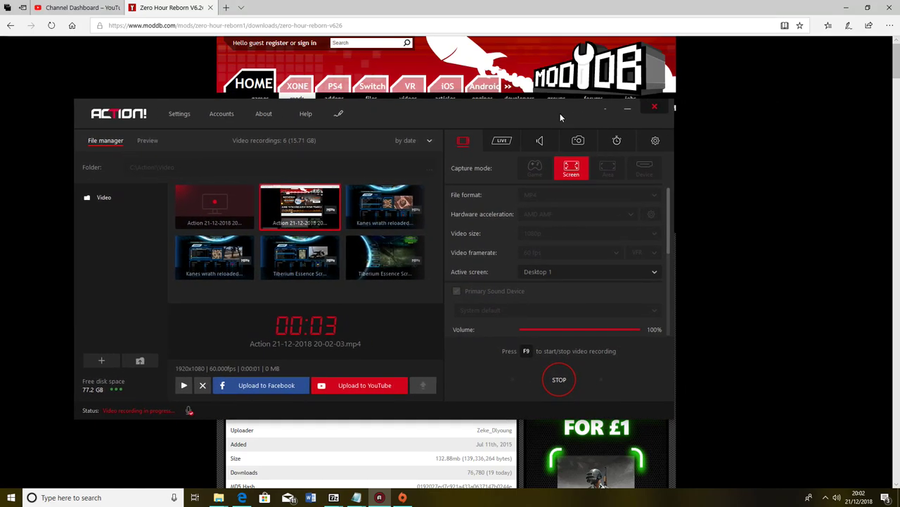
pyautogui.click(603, 102)
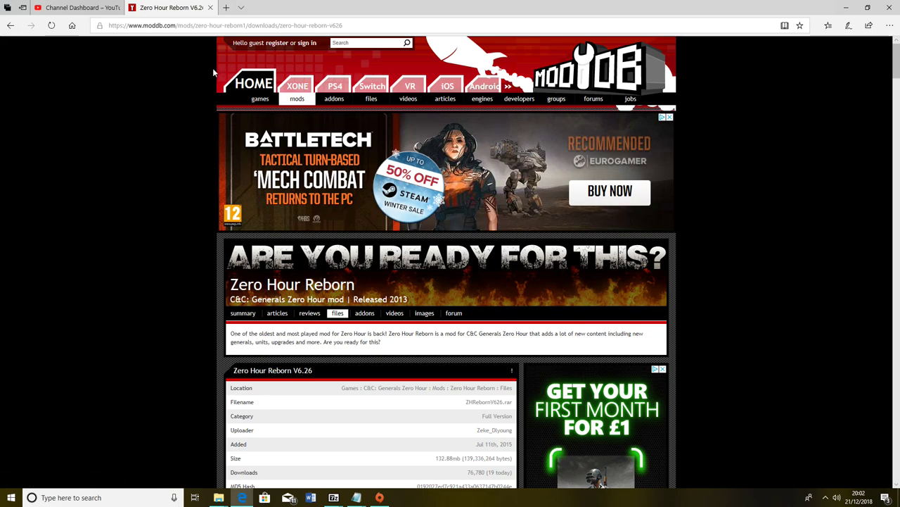
pyautogui.moveTo(302, 123)
pyautogui.scroll(-2, 415, 216)
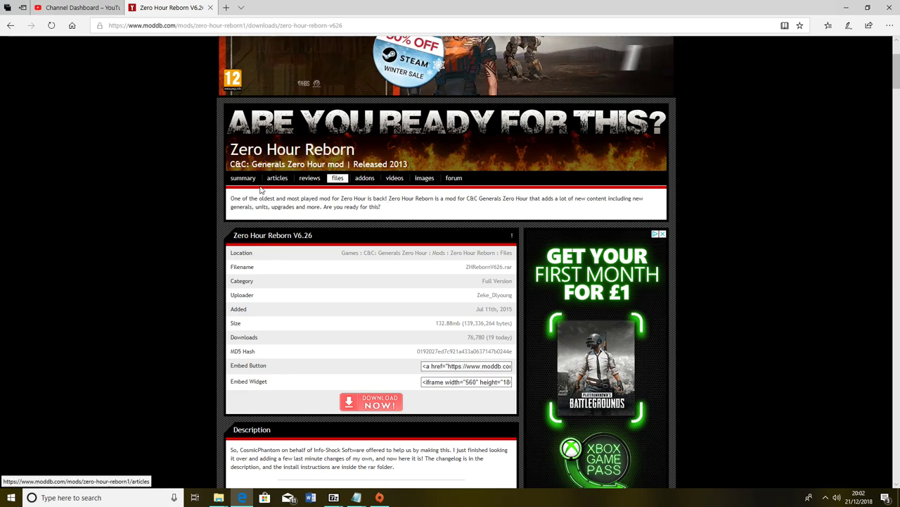
pyautogui.click(236, 179)
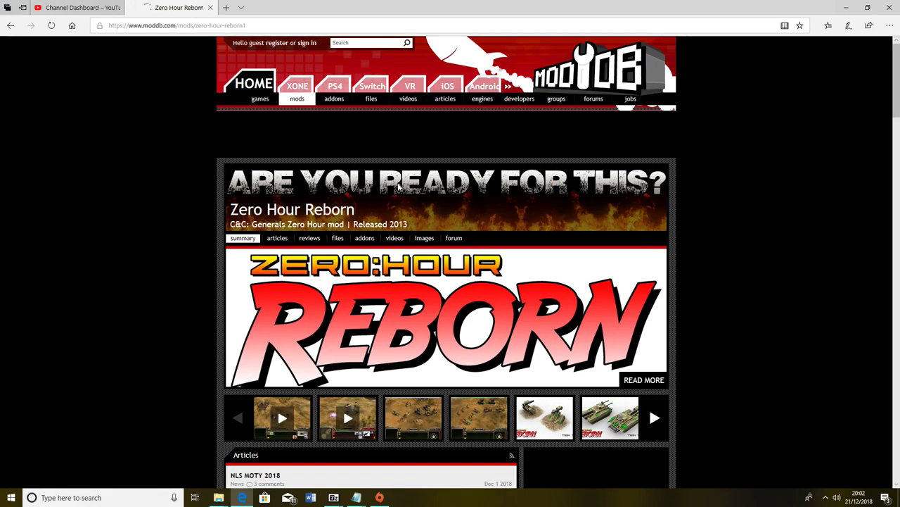
# Step: Expand the full mod summary and review its download links, help section and other Reborn versions
pyautogui.scroll(-4, 394, 190)
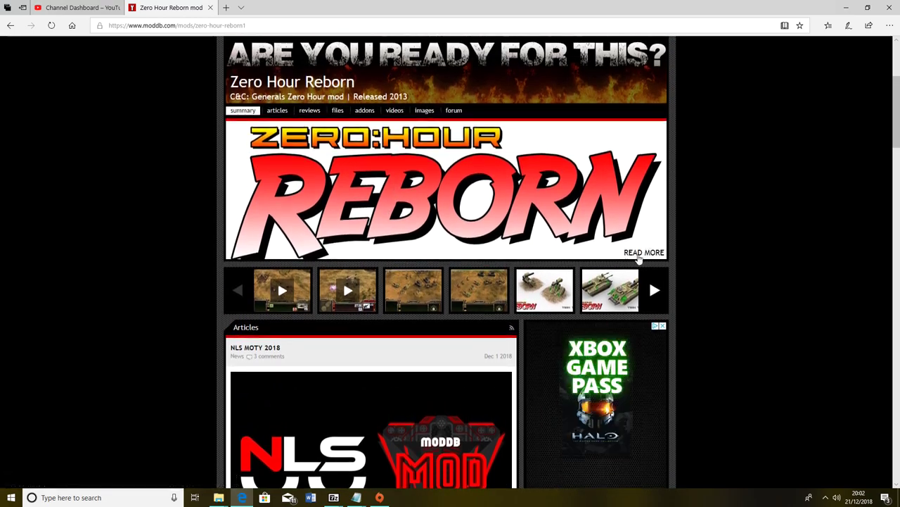
pyautogui.click(640, 255)
pyautogui.scroll(-1, 410, 304)
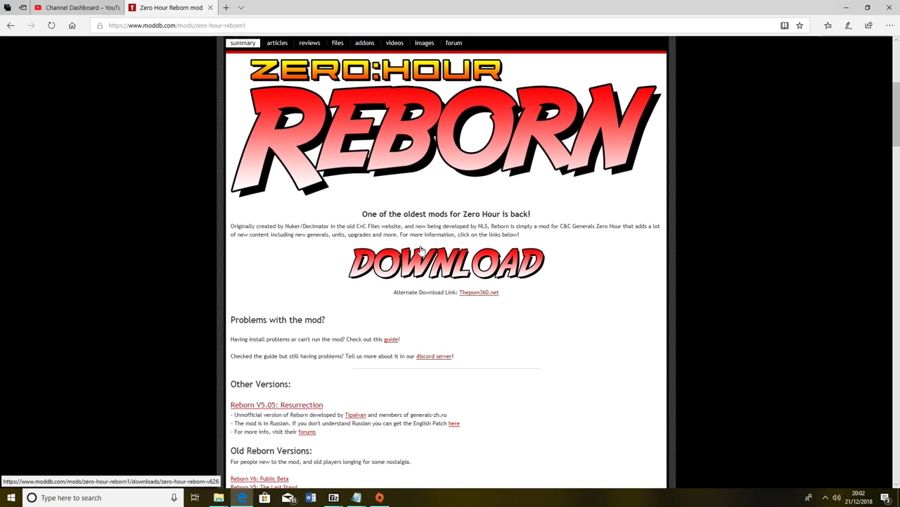
pyautogui.scroll(-2, 523, 275)
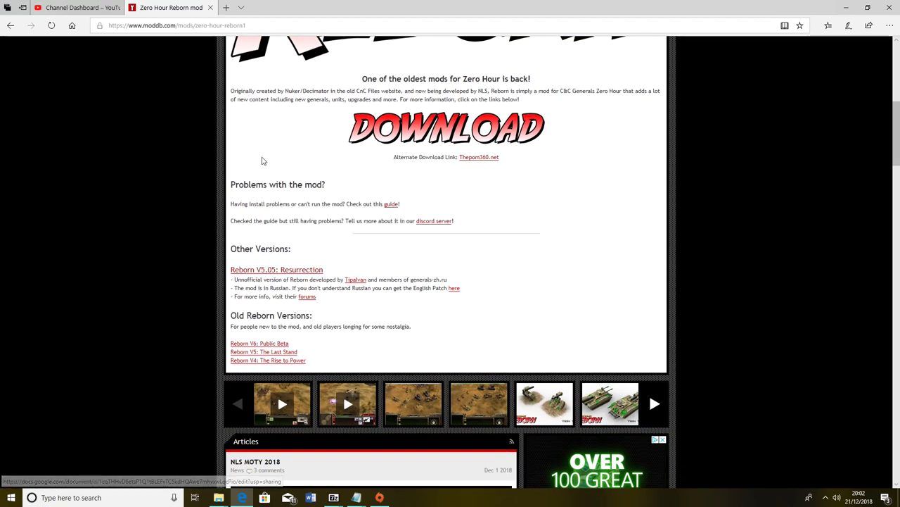
# Step: Open the Zero Hour Reborn V6.26 download page from the mod's files and expand its full description
pyautogui.scroll(4, 549, 252)
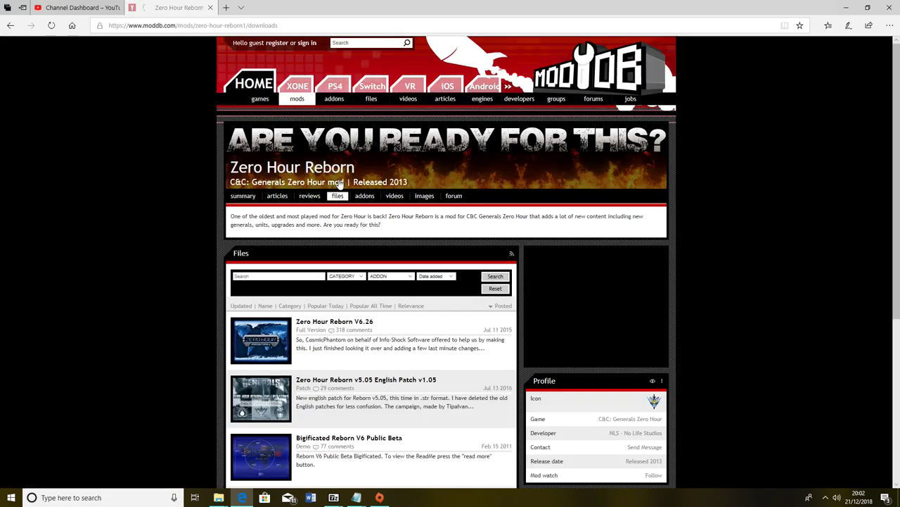
pyautogui.scroll(-2, 381, 245)
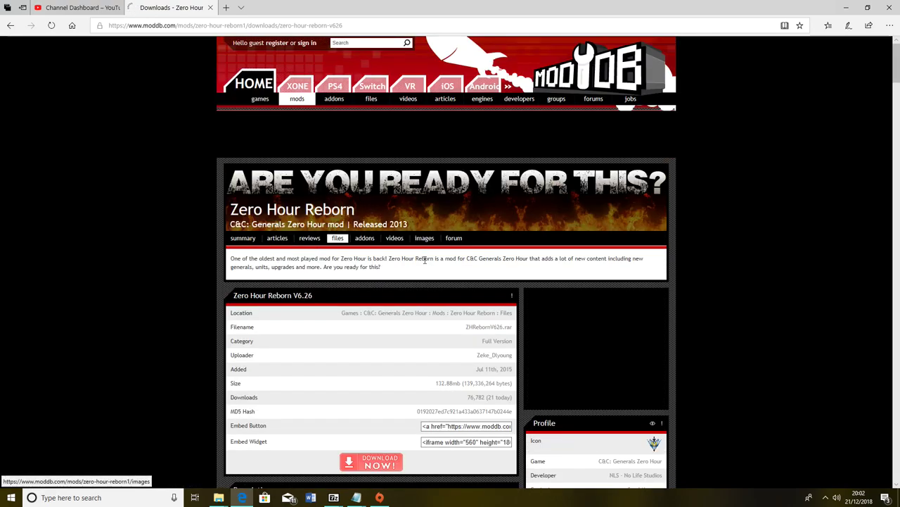
pyautogui.scroll(-2, 368, 249)
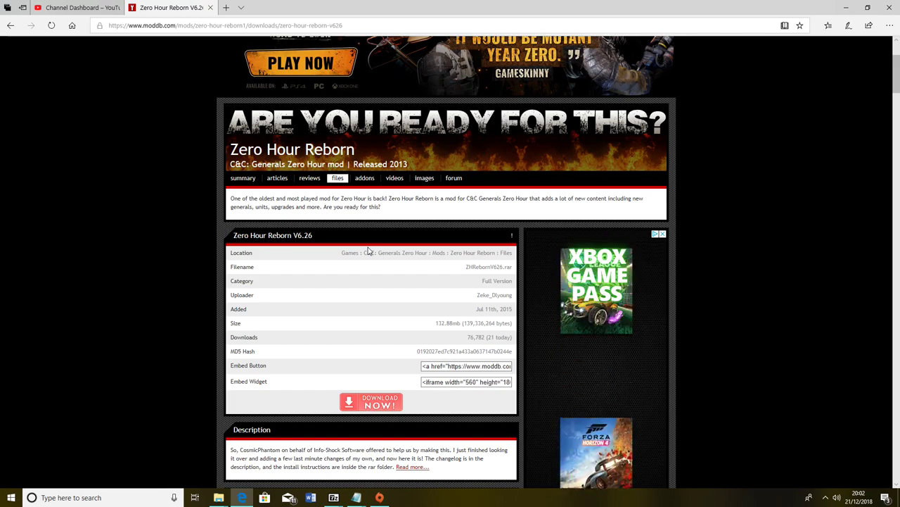
pyautogui.scroll(-2, 367, 250)
pyautogui.click(411, 332)
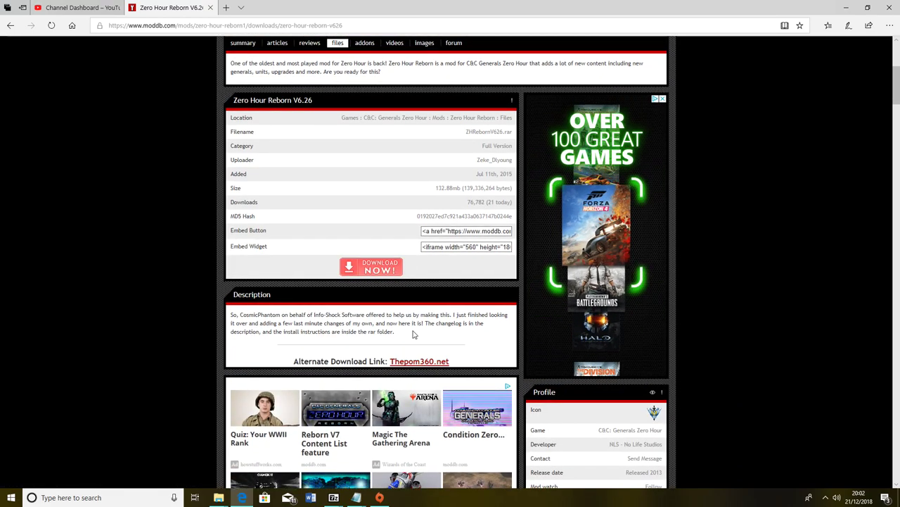
# Step: Read through the V6.26 changelog and return to the file details with the download link
pyautogui.scroll(-3, 362, 201)
pyautogui.scroll(1, 365, 197)
pyautogui.scroll(2, 365, 197)
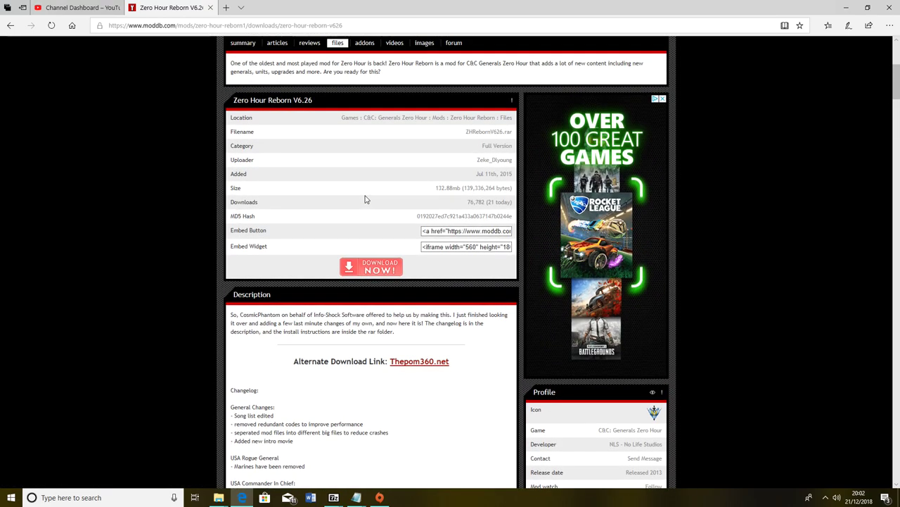
pyautogui.scroll(-6, 365, 200)
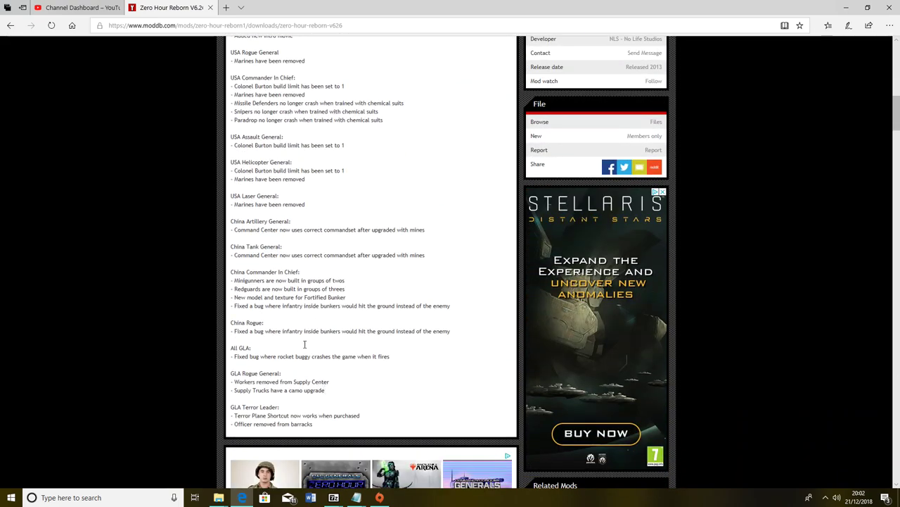
pyautogui.scroll(1, 297, 302)
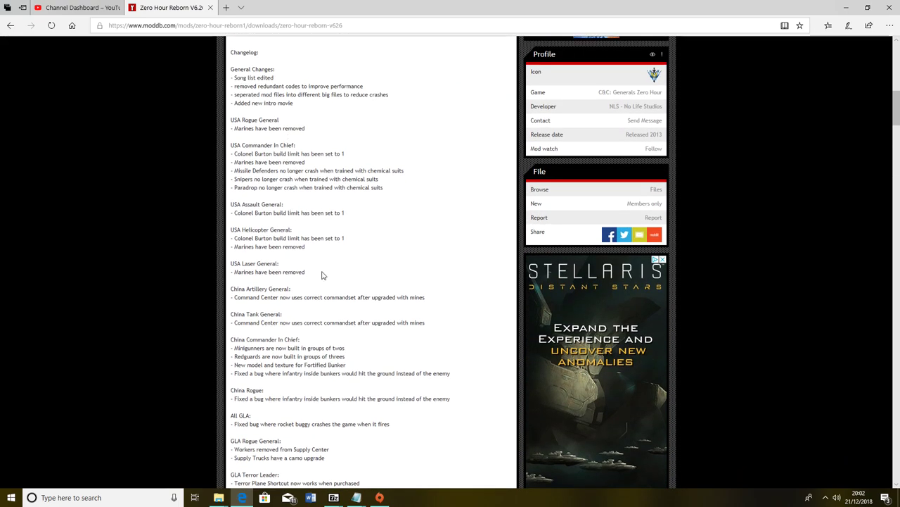
pyautogui.scroll(5, 402, 298)
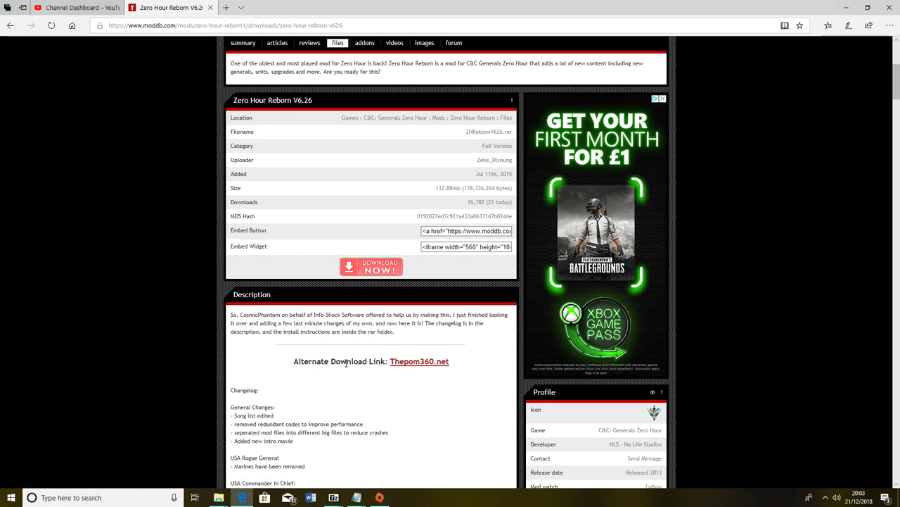
pyautogui.scroll(1, 434, 420)
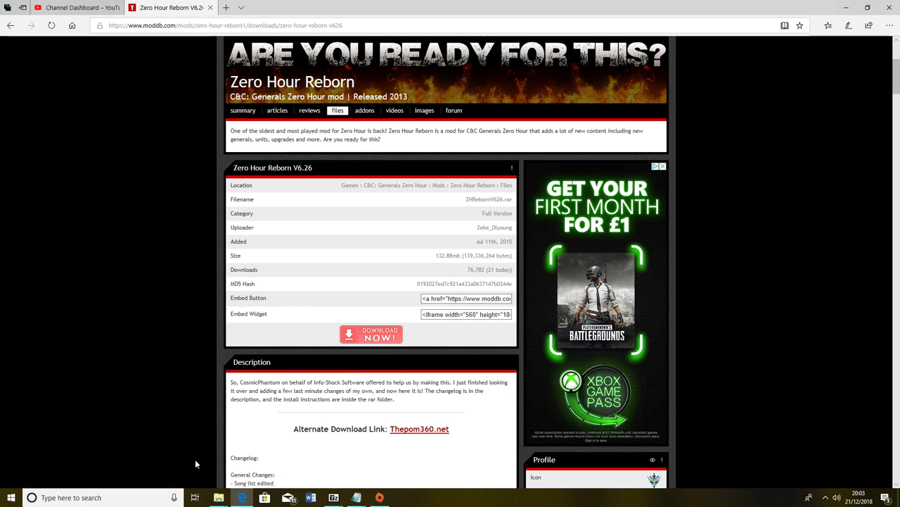
# Step: Switch to the File Explorer window, view the Downloads folder and open the Documents folder
pyautogui.moveTo(218, 497)
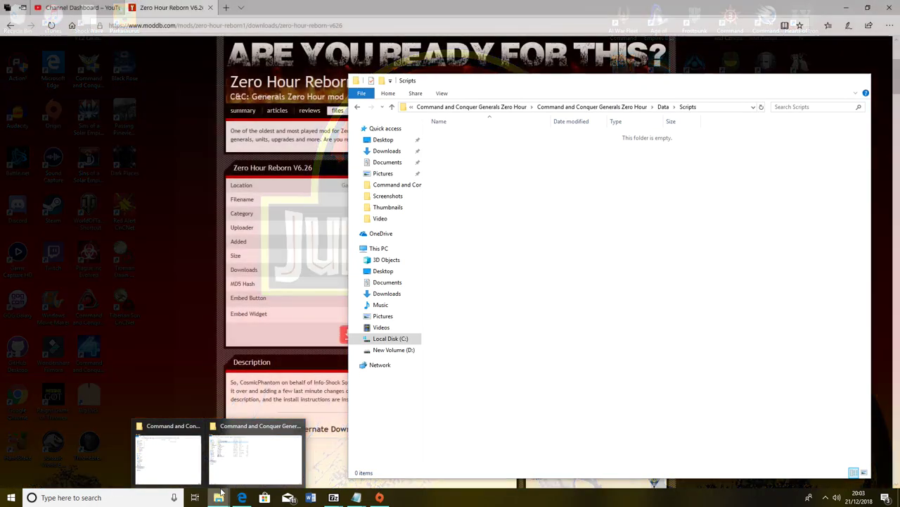
pyautogui.click(190, 467)
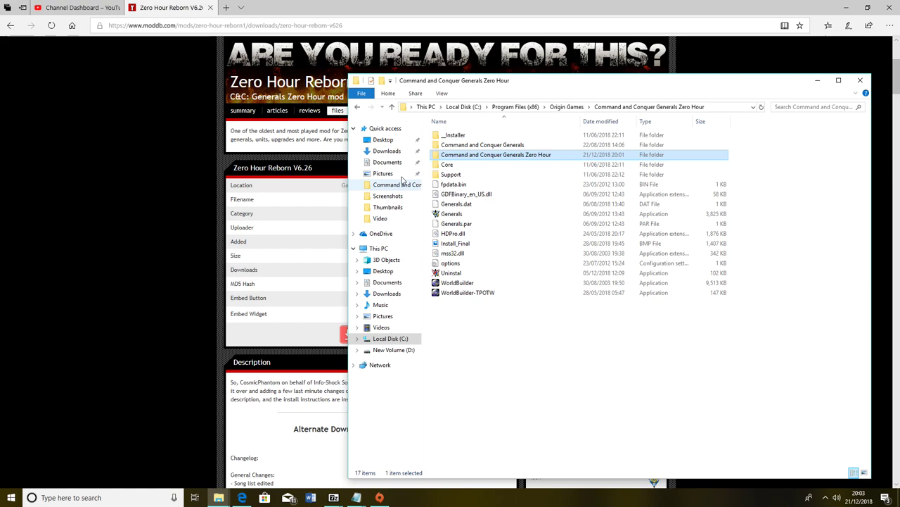
pyautogui.click(387, 151)
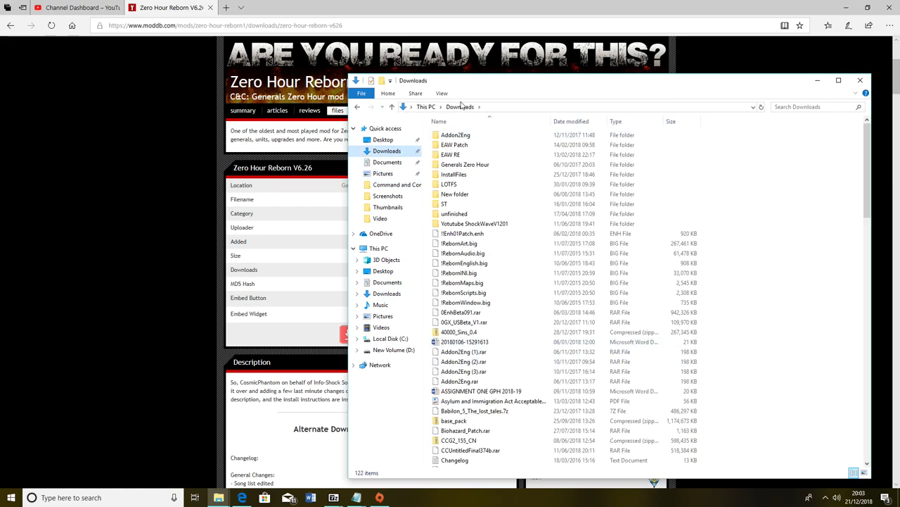
pyautogui.moveTo(542, 88); pyautogui.dragTo(485, 58)
pyautogui.click(345, 132)
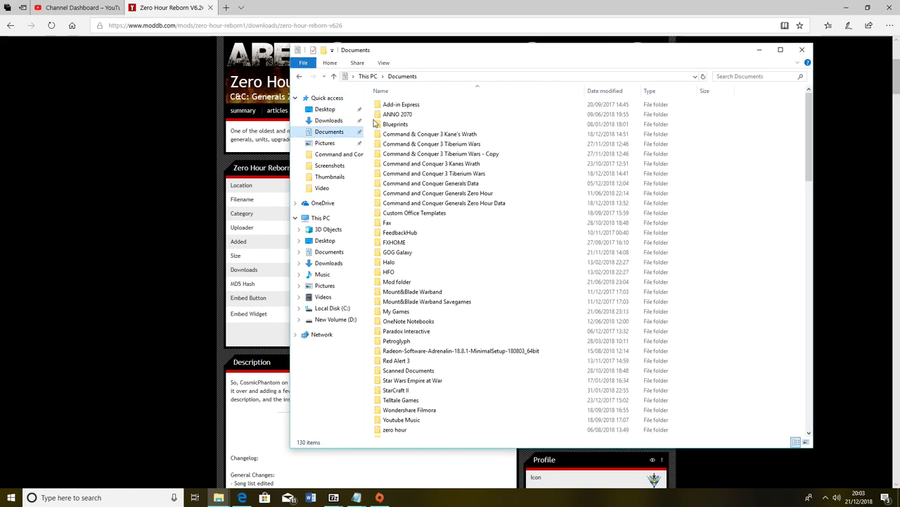
pyautogui.click(328, 312)
pyautogui.doubleClick(402, 163)
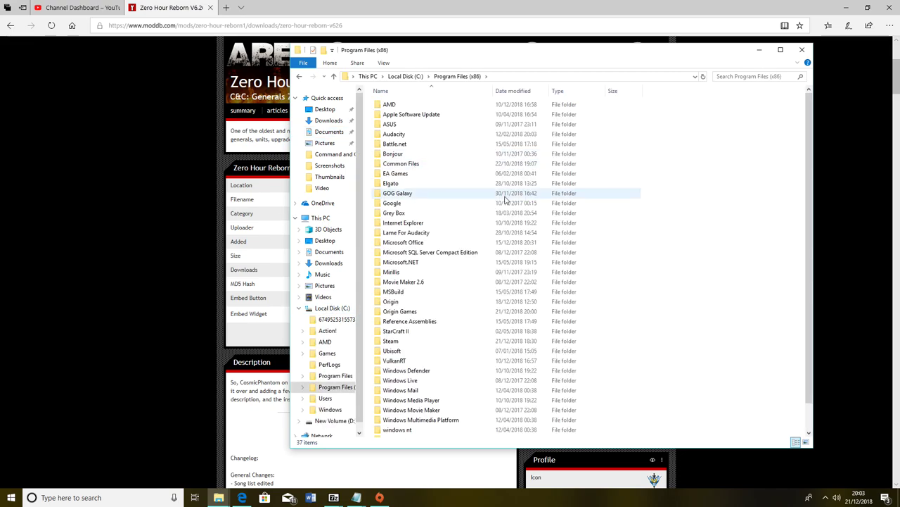
pyautogui.doubleClick(450, 313)
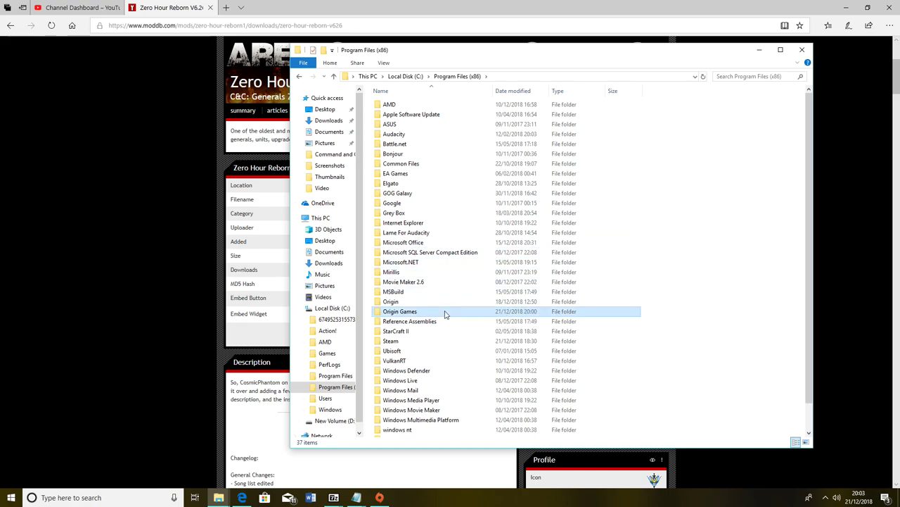
pyautogui.click(299, 78)
pyautogui.click(300, 78)
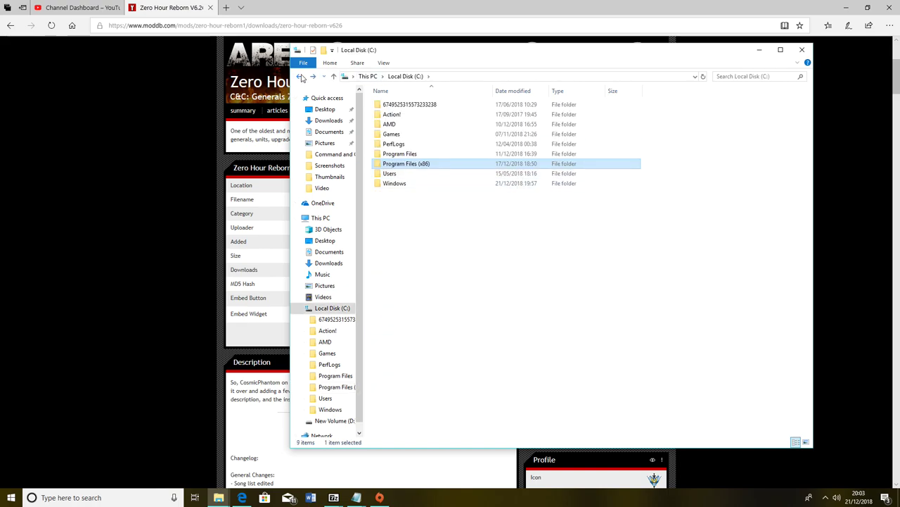
pyautogui.click(303, 79)
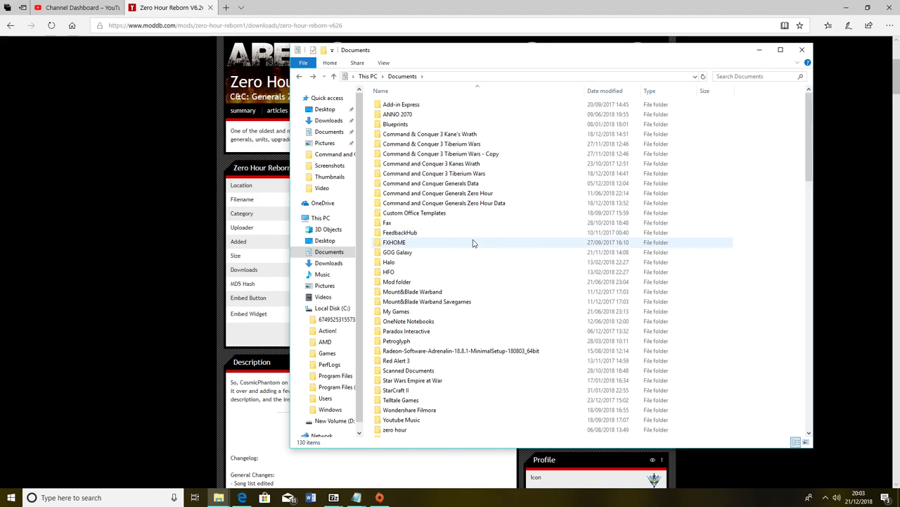
pyautogui.scroll(-1, 473, 244)
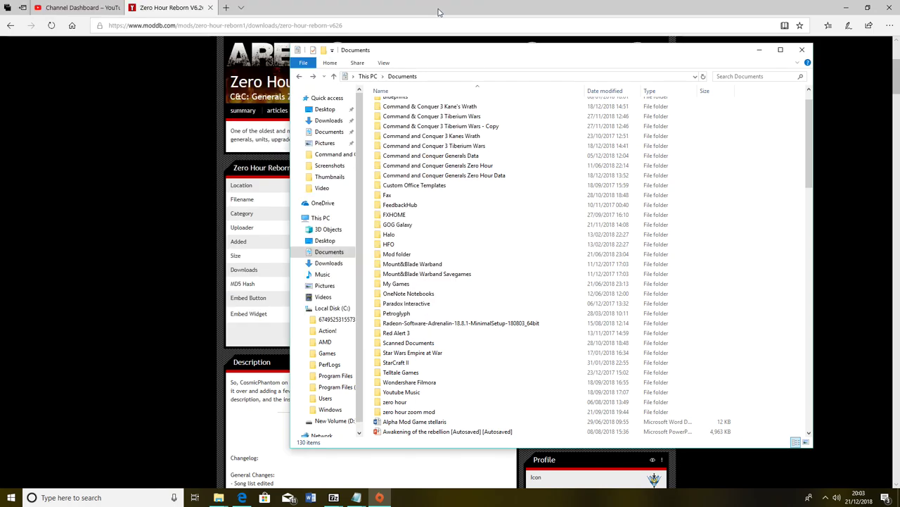
pyautogui.click(436, 9)
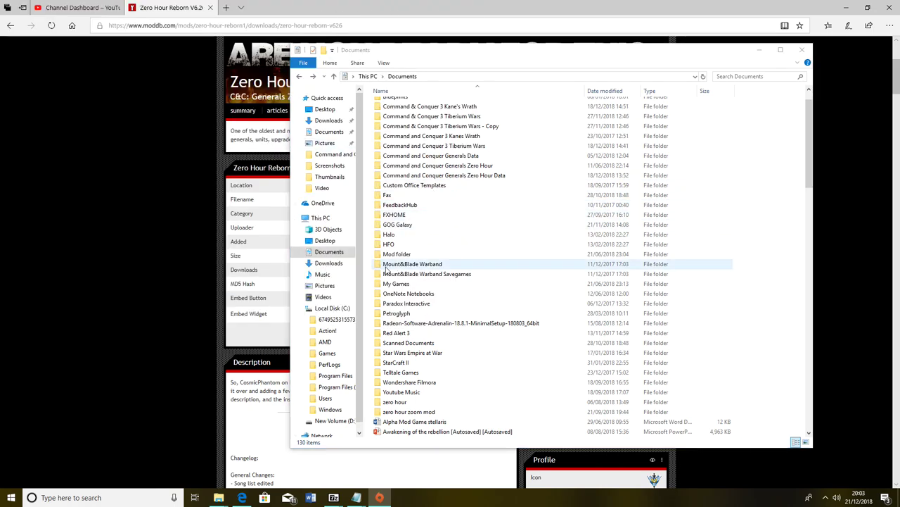
pyautogui.click(359, 238)
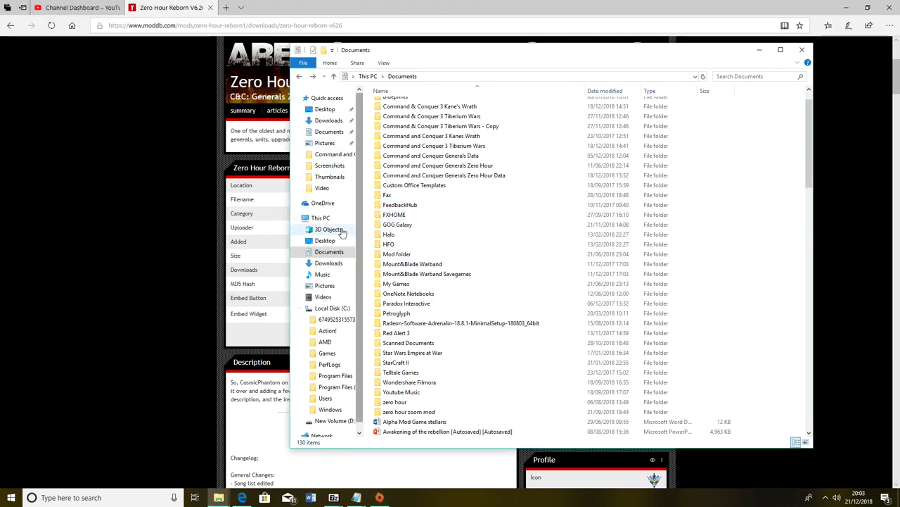
# Step: Open the inner Command and Conquer Generals Zero Hour game folder within Origin Games under Program Files (x86)
pyautogui.click(340, 387)
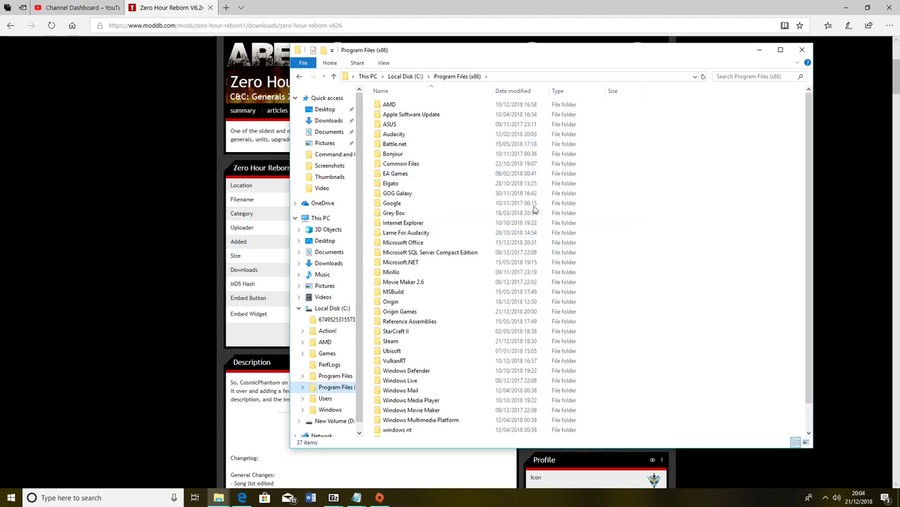
pyautogui.doubleClick(426, 313)
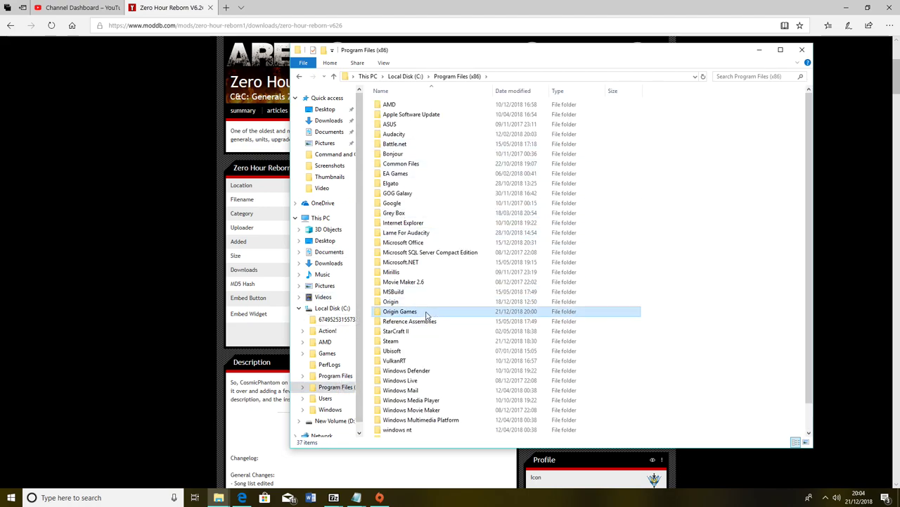
pyautogui.click(450, 115)
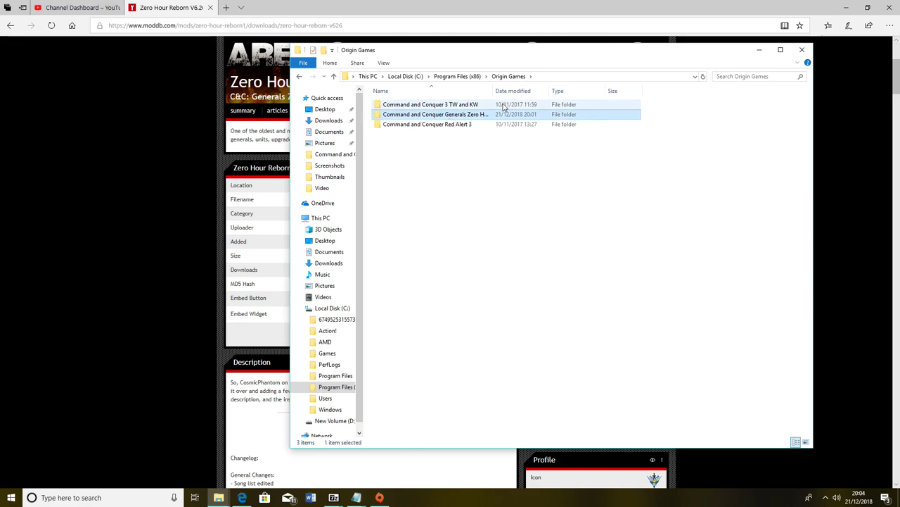
pyautogui.moveTo(492, 90); pyautogui.dragTo(594, 91)
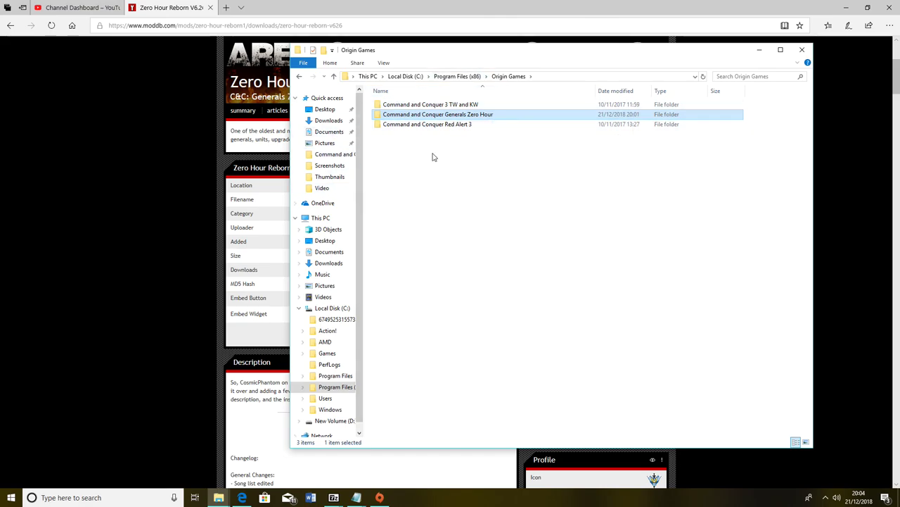
pyautogui.doubleClick(479, 117)
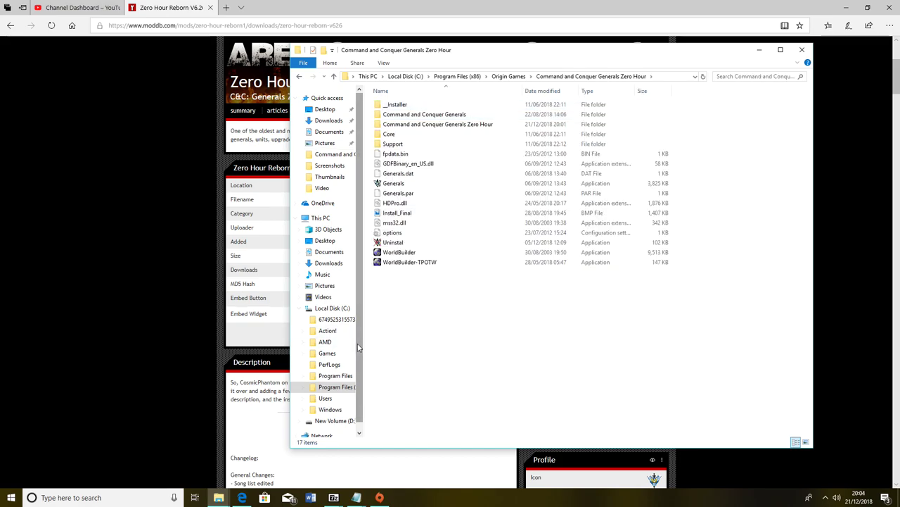
pyautogui.doubleClick(418, 125)
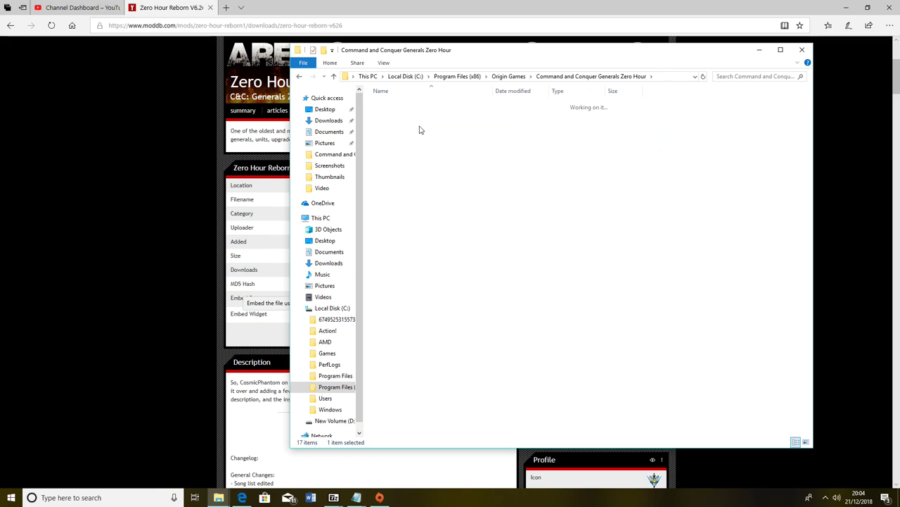
# Step: Look through the files in the inner Zero Hour folder and return to its parent folder
pyautogui.scroll(-5, 422, 199)
pyautogui.scroll(5, 436, 201)
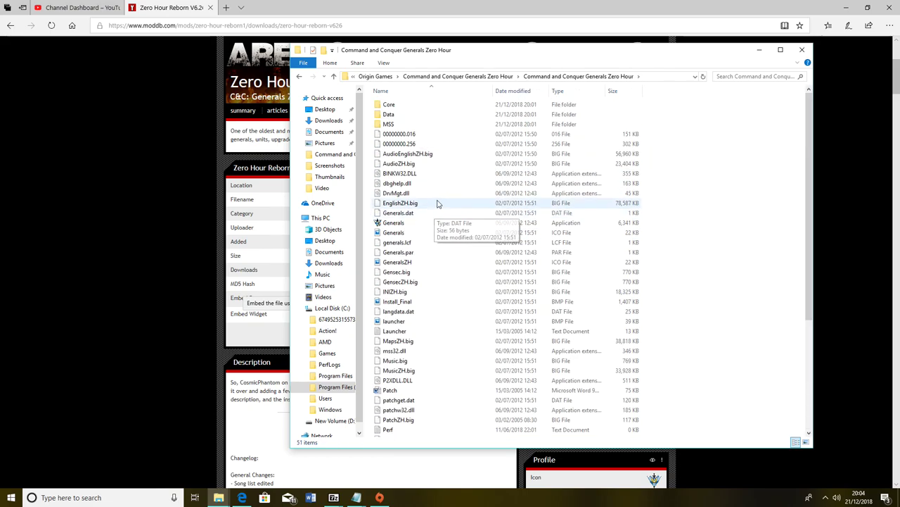
pyautogui.click(299, 76)
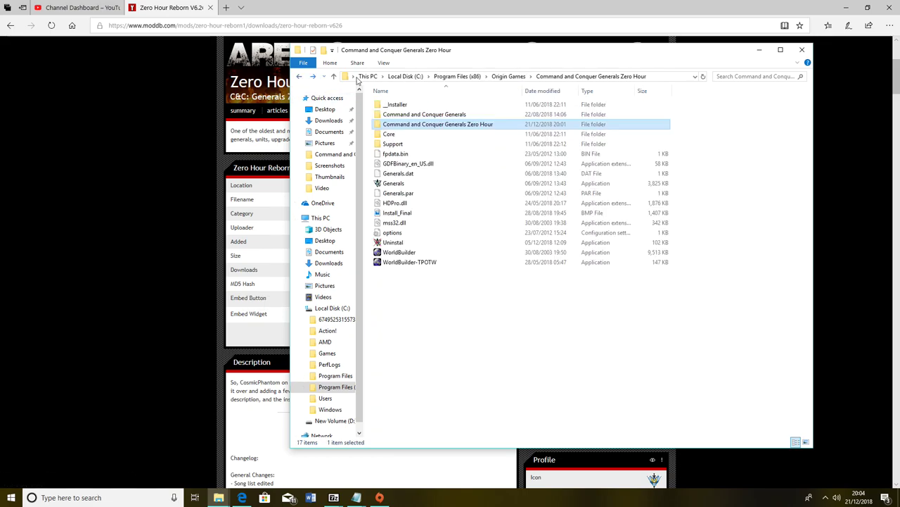
# Step: Reopen the outer Command and Conquer Generals Zero Hour folder in Origin Games and copy its inner Zero Hour folder
pyautogui.click(299, 76)
pyautogui.doubleClick(458, 114)
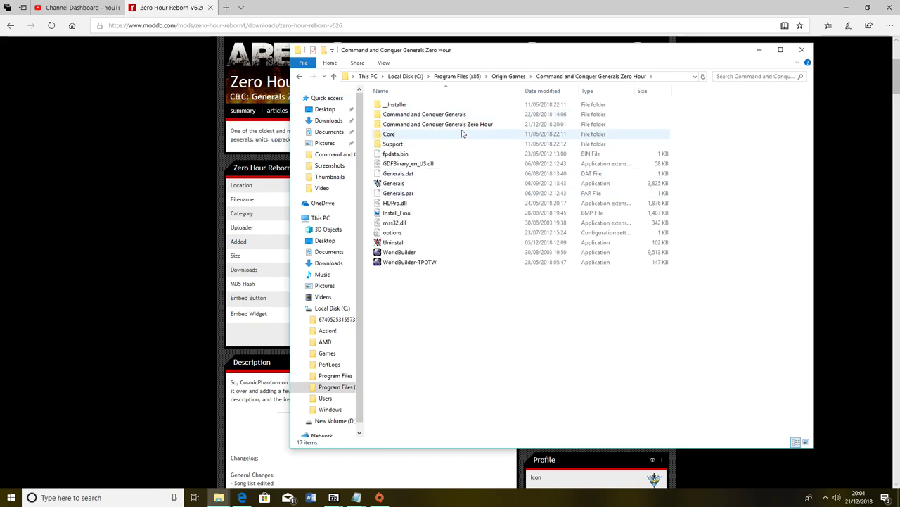
pyautogui.click(465, 125)
pyautogui.rightClick(464, 126)
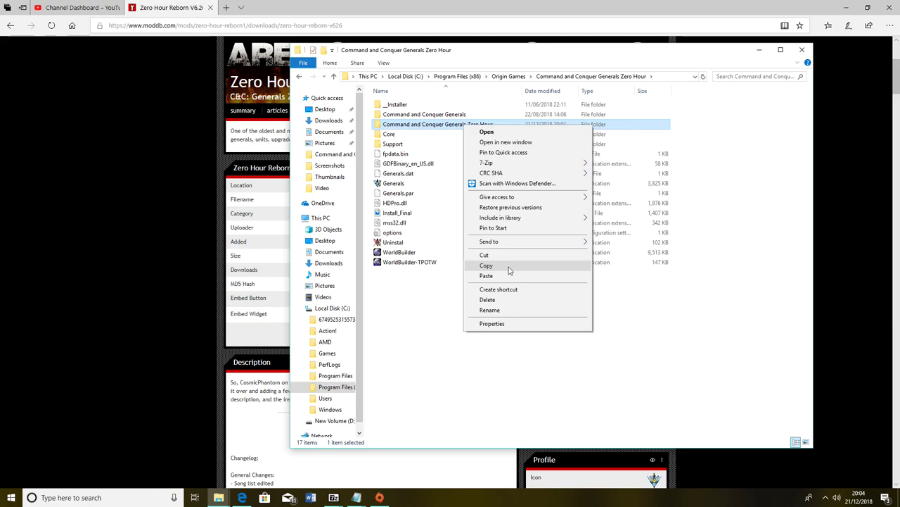
pyautogui.click(511, 268)
# Step: Look through the game files inside the inner Zero Hour folder and return to its parent folder
pyautogui.doubleClick(439, 126)
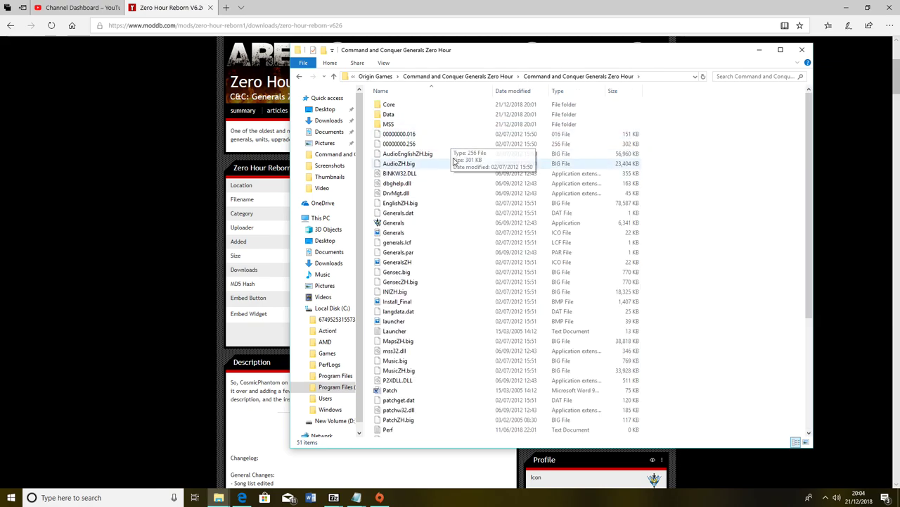
pyautogui.scroll(-2, 415, 206)
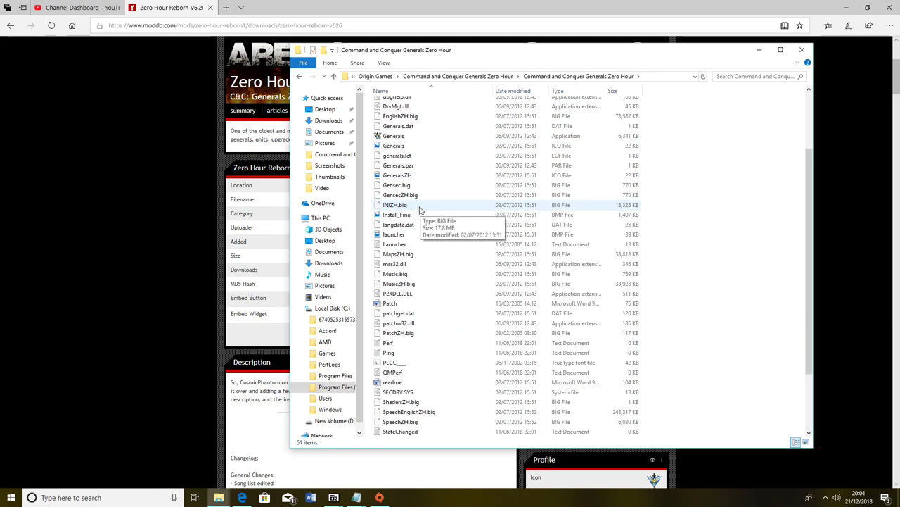
pyautogui.scroll(2, 456, 202)
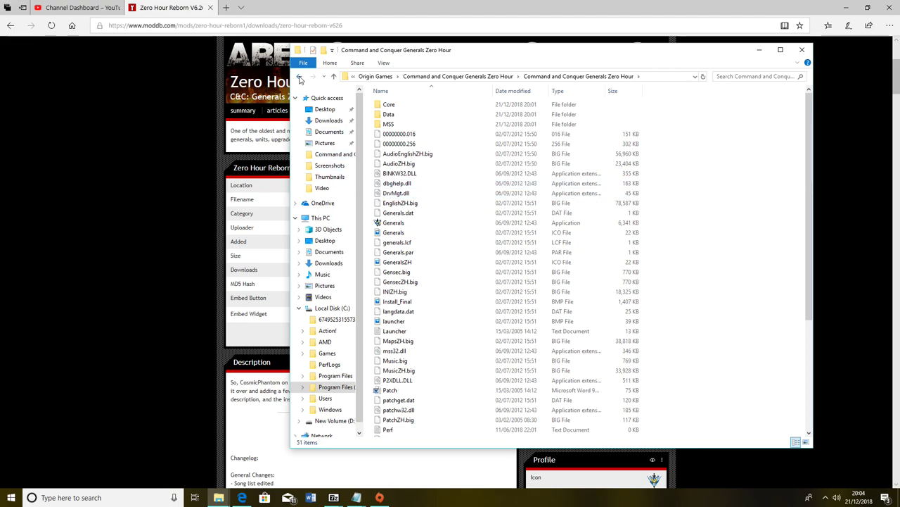
pyautogui.click(300, 78)
# Step: Check the Command and Conquer Generals Zero Hour copy in the Documents folder and return to Documents
pyautogui.click(328, 132)
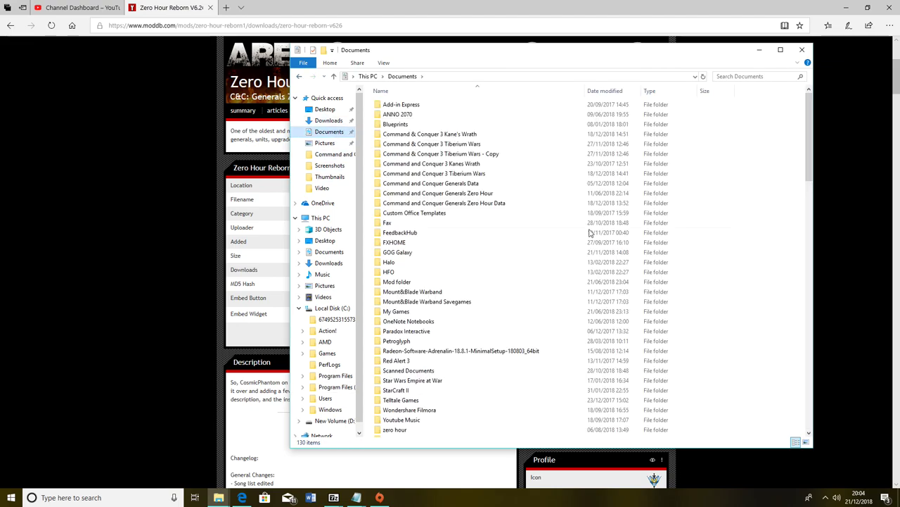
pyautogui.rightClick(727, 183)
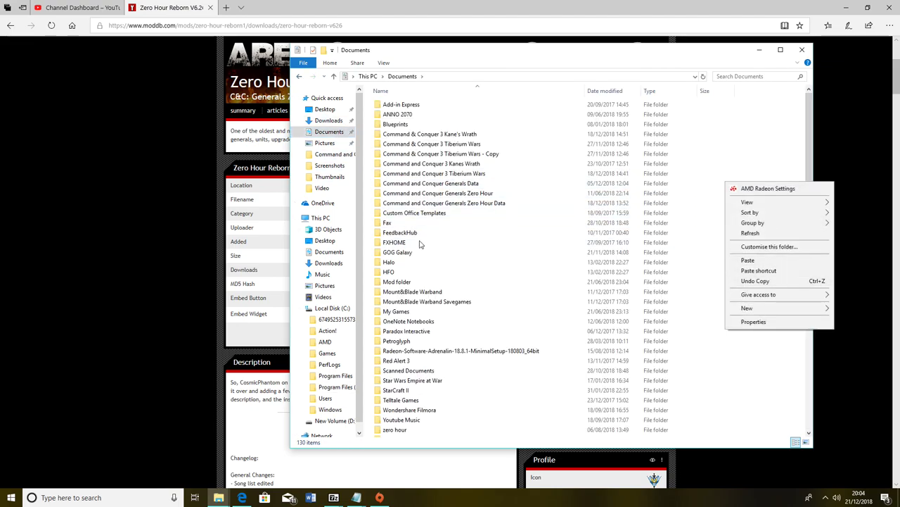
pyautogui.click(484, 194)
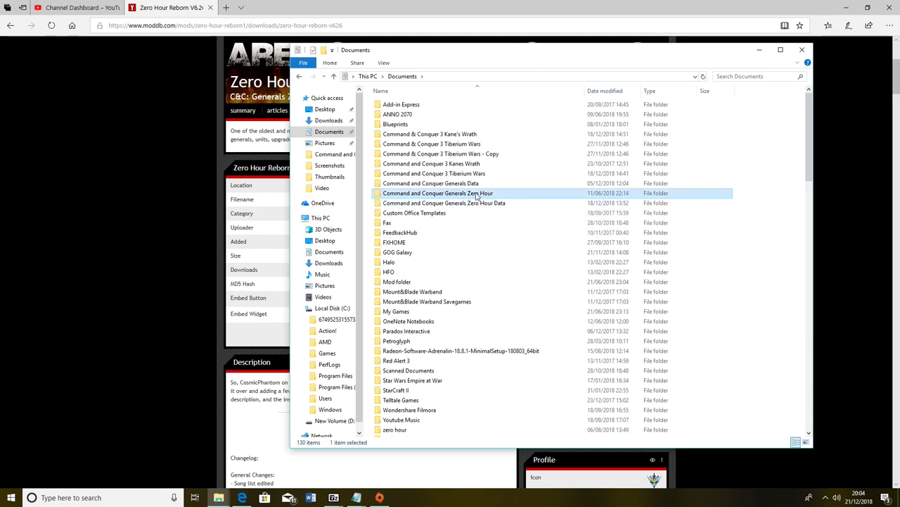
pyautogui.doubleClick(474, 194)
pyautogui.click(299, 76)
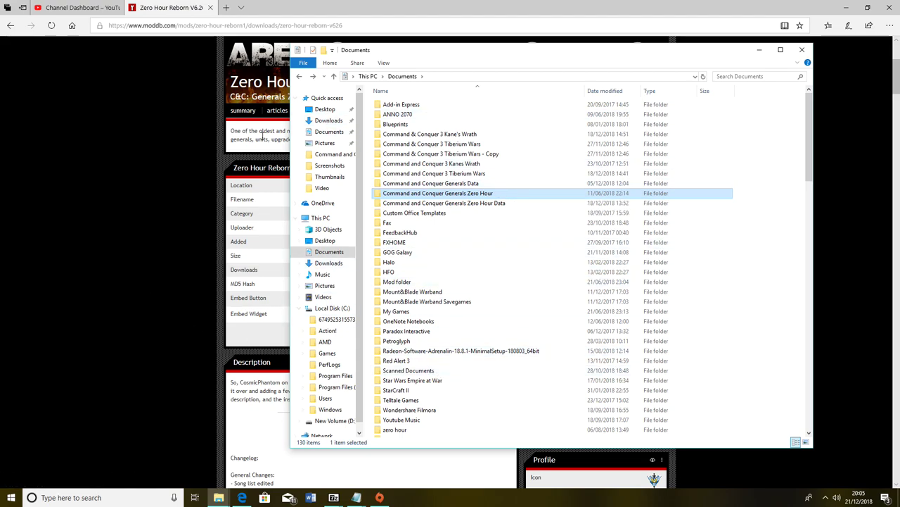
pyautogui.doubleClick(431, 194)
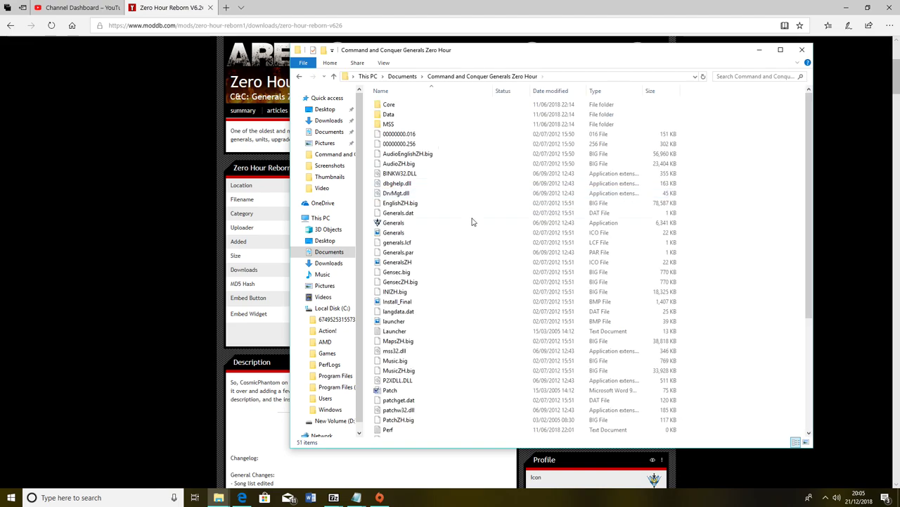
pyautogui.click(299, 76)
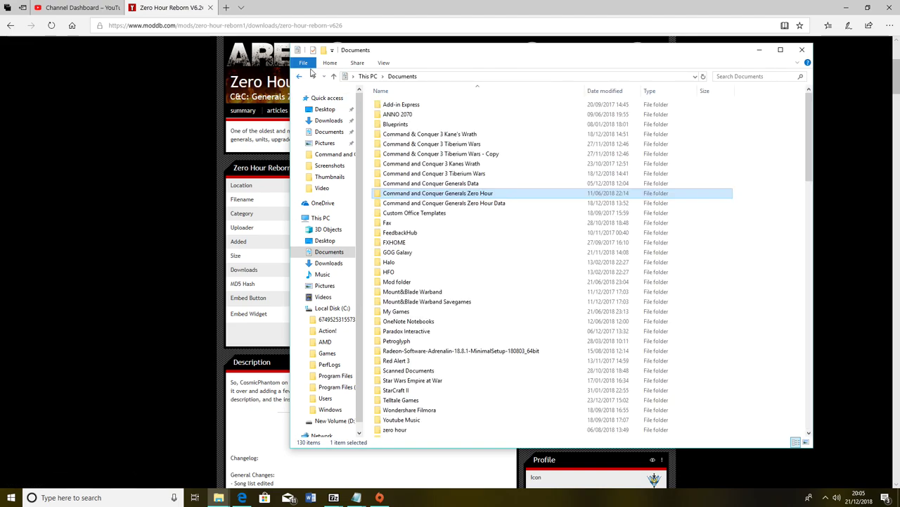
# Step: Find ZHRebornV626.rar in the Downloads folder and open the archive with 7-Zip
pyautogui.click(339, 266)
pyautogui.scroll(-5, 516, 232)
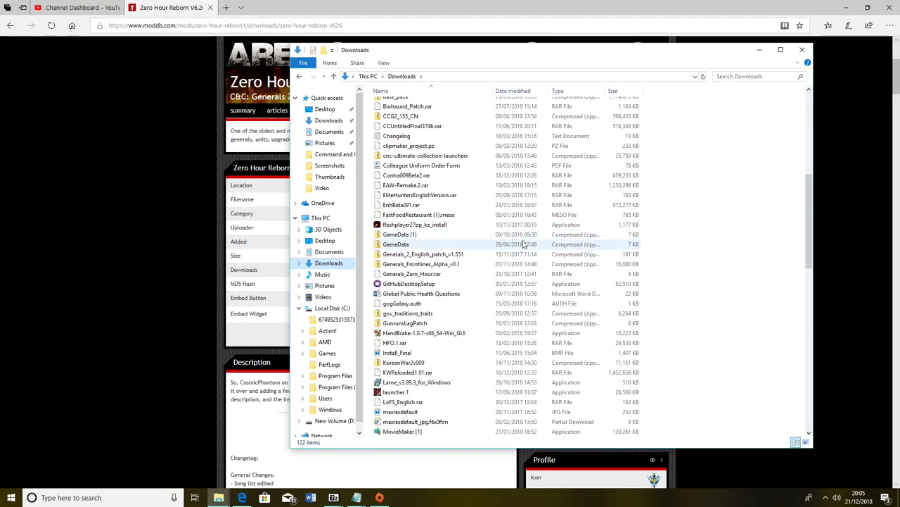
pyautogui.scroll(-15, 521, 241)
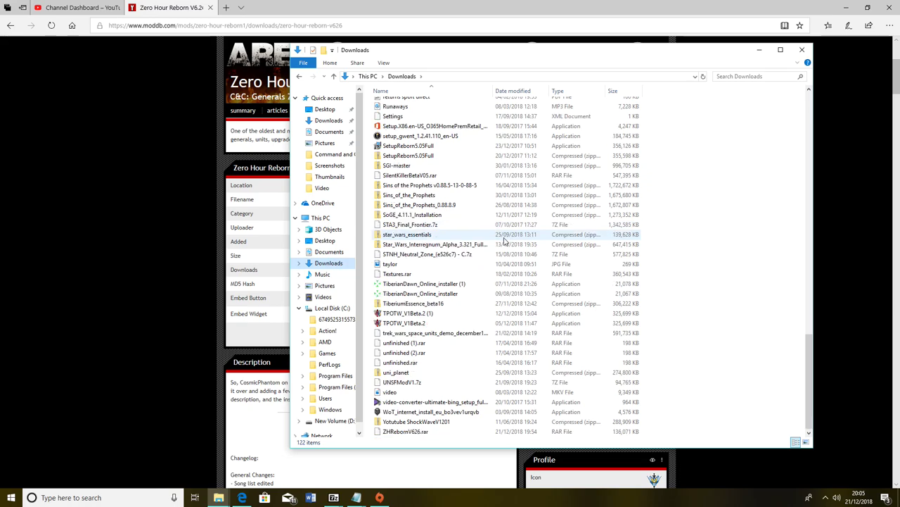
pyautogui.click(416, 433)
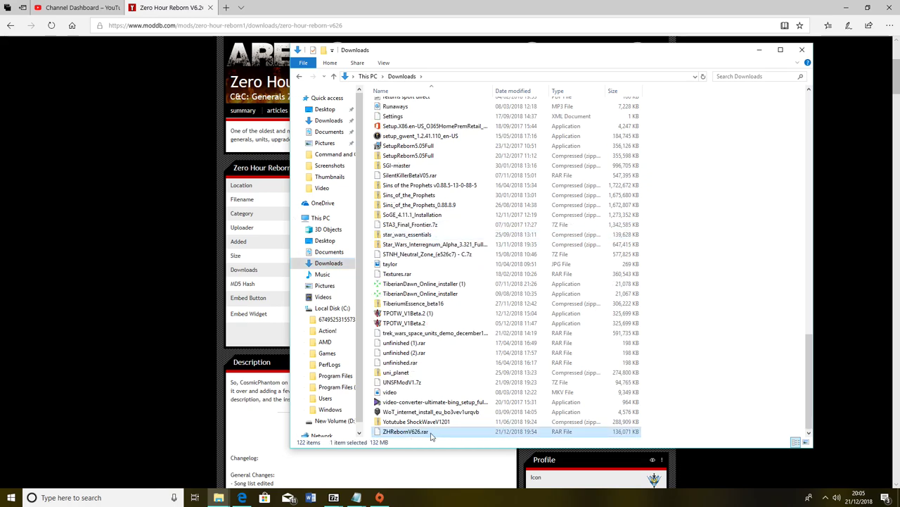
pyautogui.rightClick(432, 436)
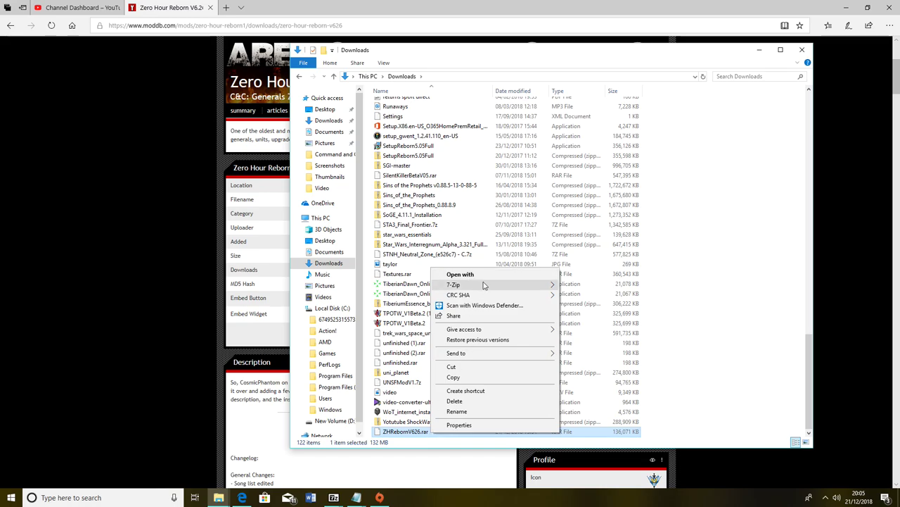
pyautogui.moveTo(483, 285)
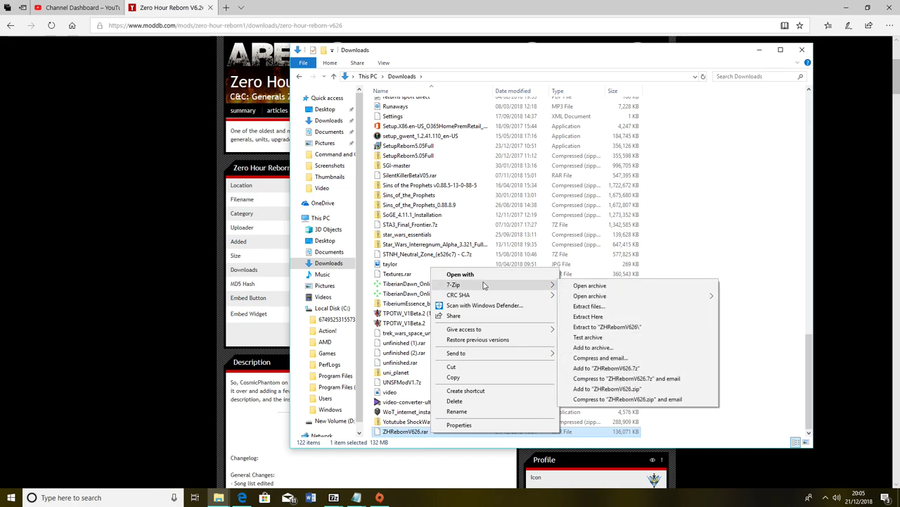
pyautogui.click(589, 285)
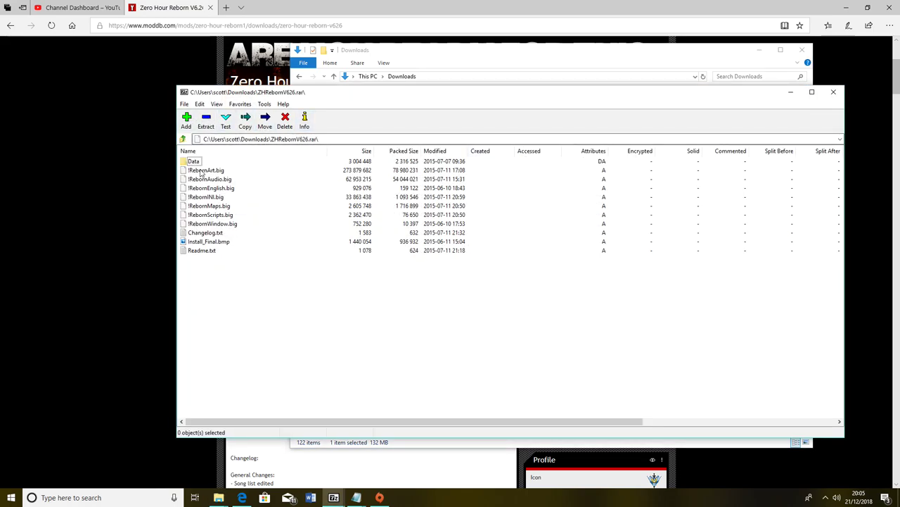
# Step: View the archive's Install_Final.bmp image, close it and open Readme.txt to read the installation instructions
pyautogui.doubleClick(209, 242)
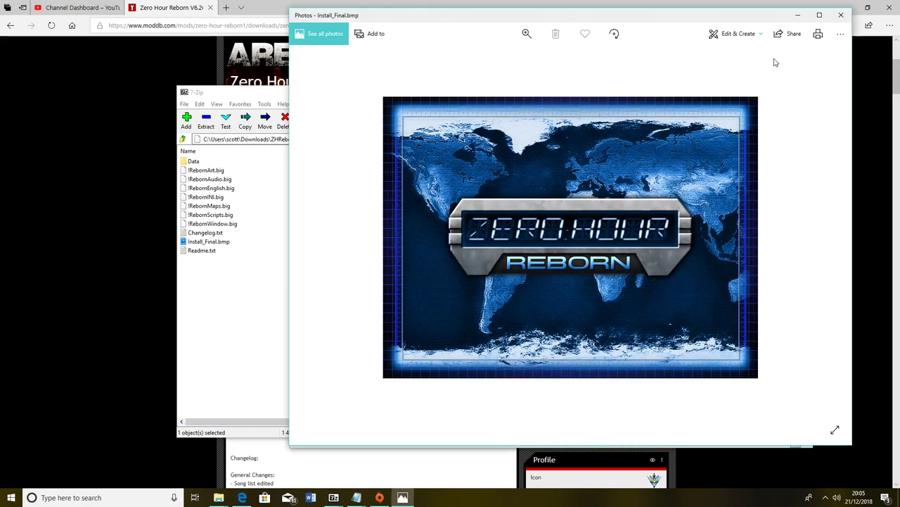
pyautogui.moveTo(746, 18); pyautogui.dragTo(631, 32)
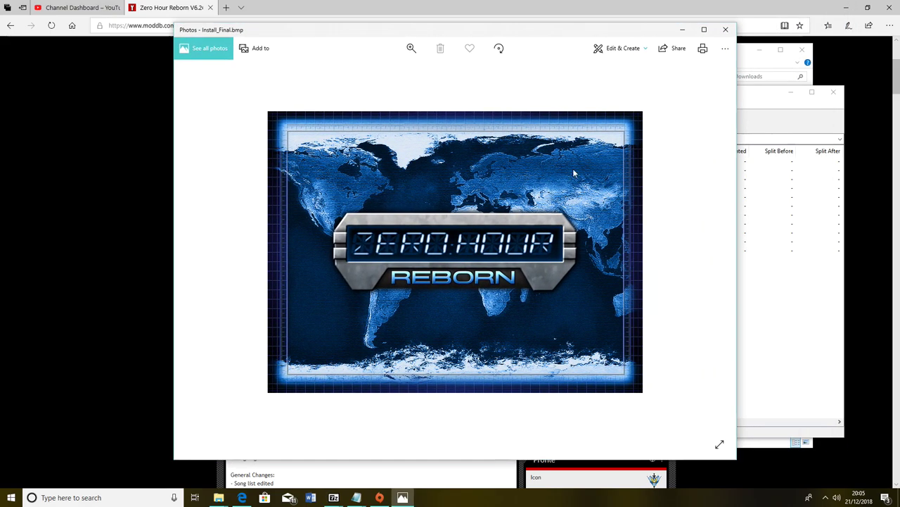
pyautogui.click(725, 29)
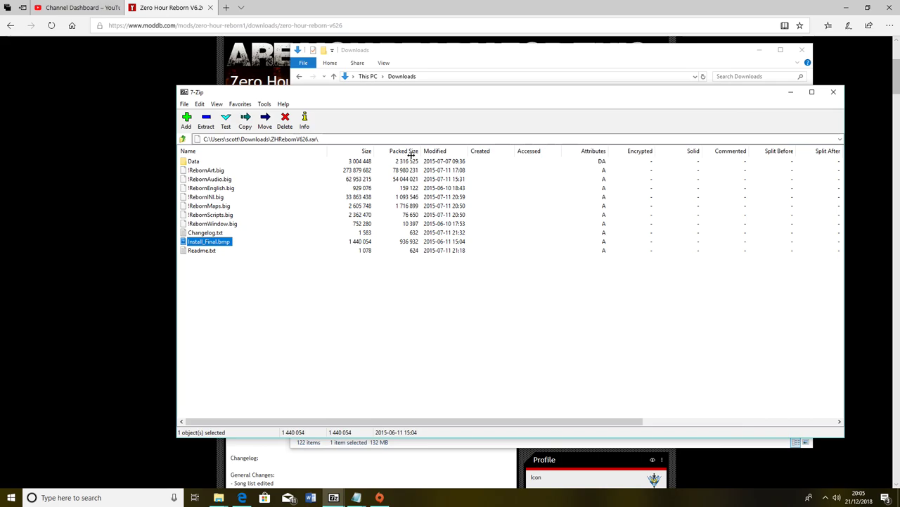
pyautogui.doubleClick(202, 250)
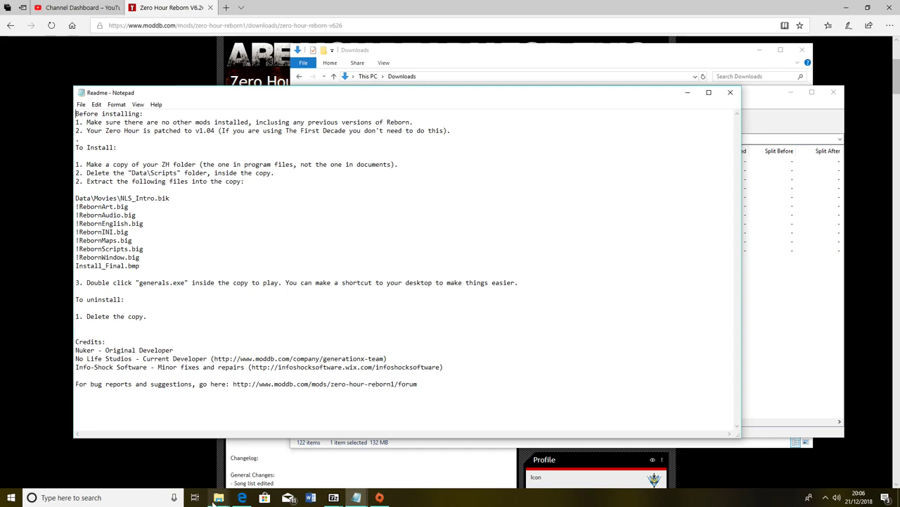
# Step: Switch to the other File Explorer window and open the inner Zero Hour folder within Origin Games under Program Files (x86)
pyautogui.moveTo(218, 496)
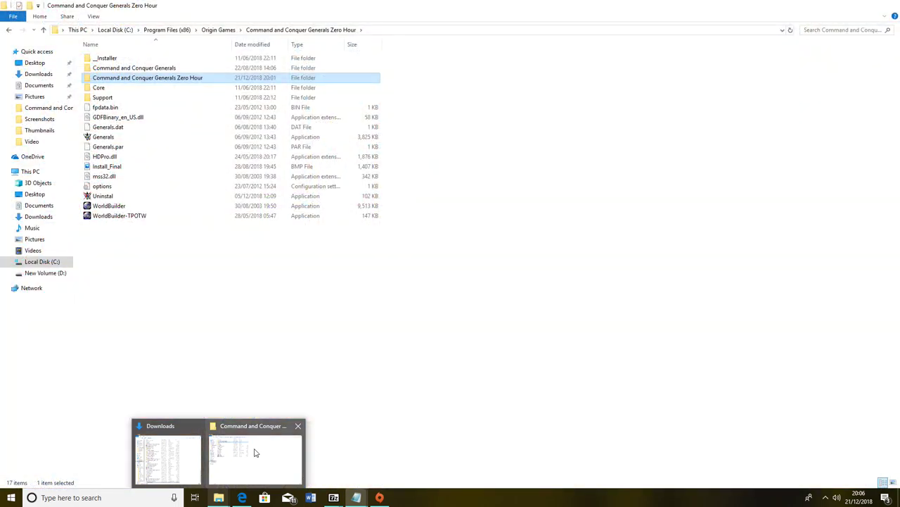
pyautogui.click(256, 452)
pyautogui.click(42, 263)
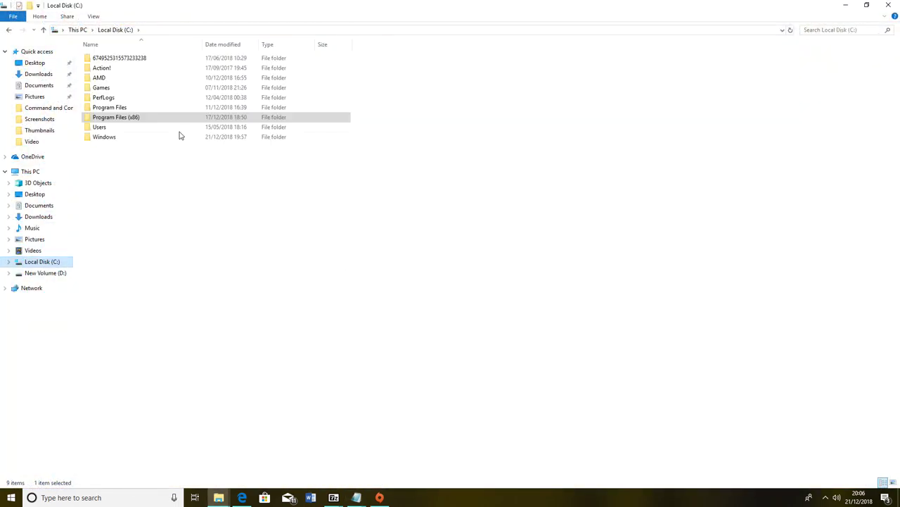
pyautogui.click(159, 120)
pyautogui.doubleClick(159, 119)
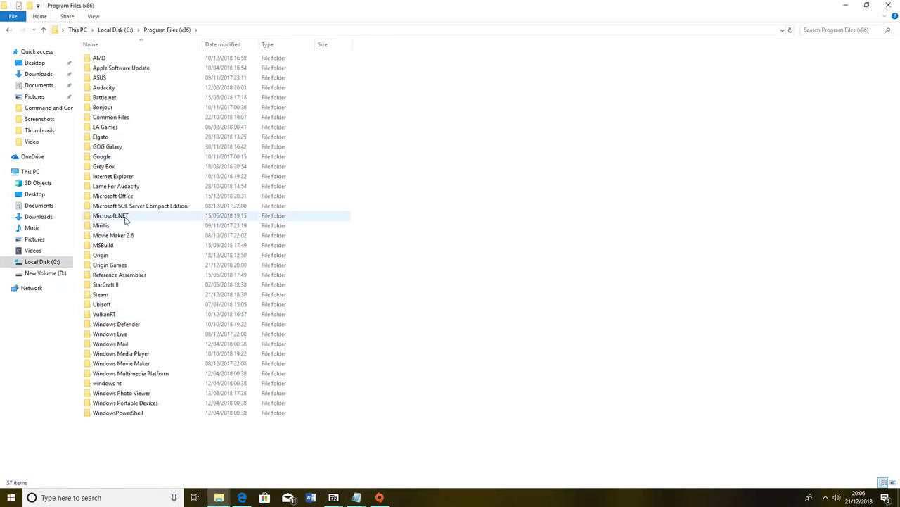
pyautogui.doubleClick(141, 265)
pyautogui.doubleClick(205, 68)
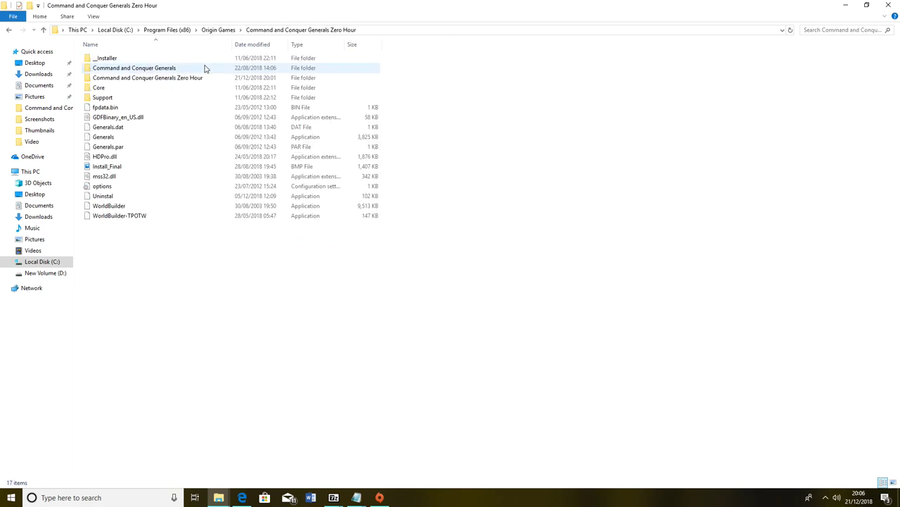
pyautogui.doubleClick(184, 77)
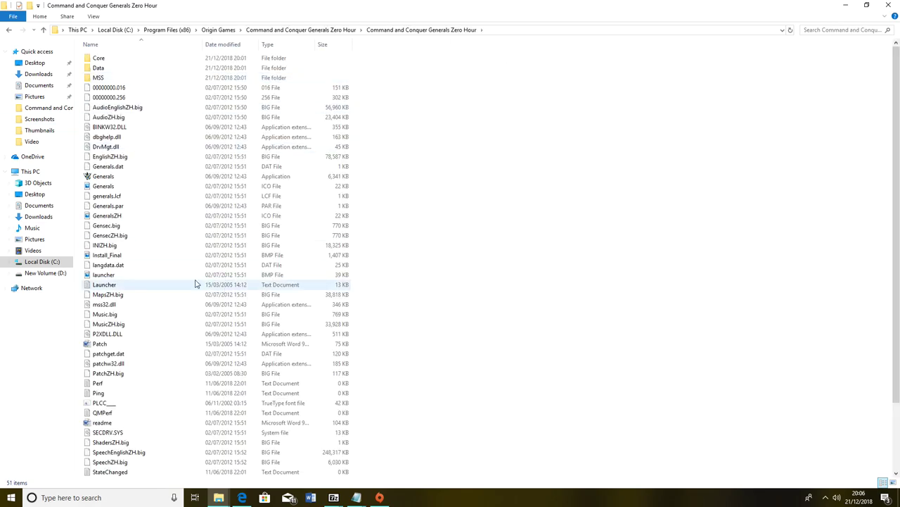
# Step: Delete all files from the Data\Scripts folder of the inner Zero Hour folder
pyautogui.doubleClick(99, 68)
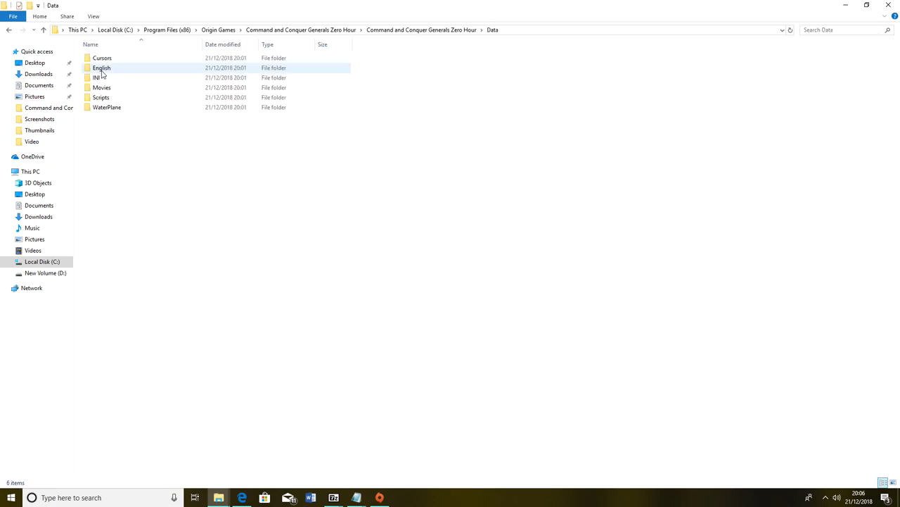
pyautogui.doubleClick(124, 98)
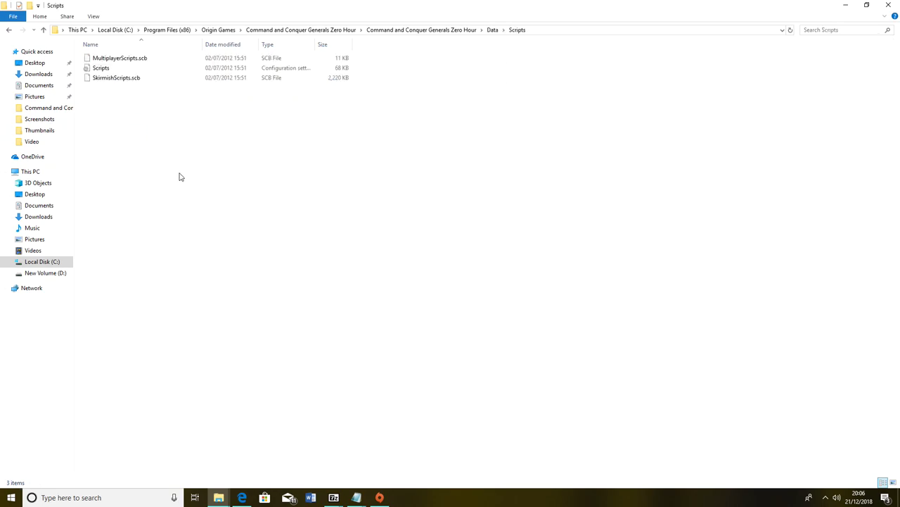
pyautogui.hotkey('ctrl', 'a')
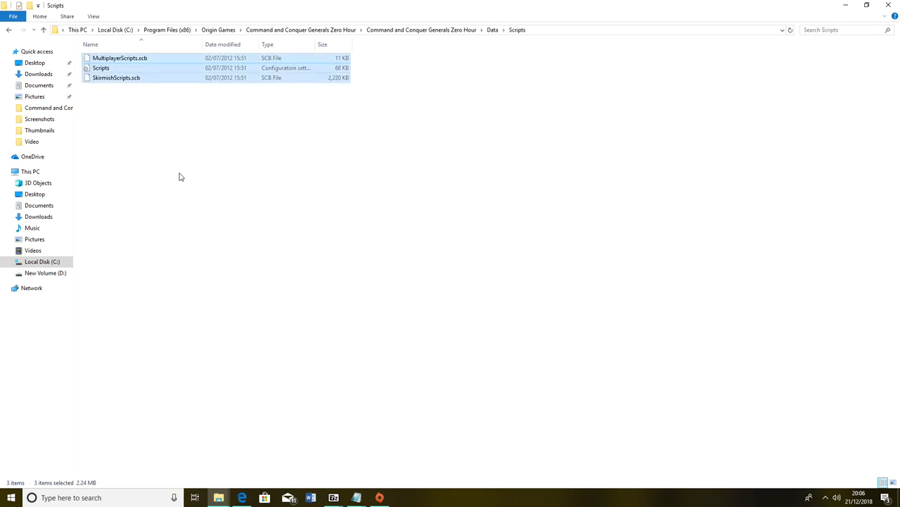
pyautogui.press('Delete')
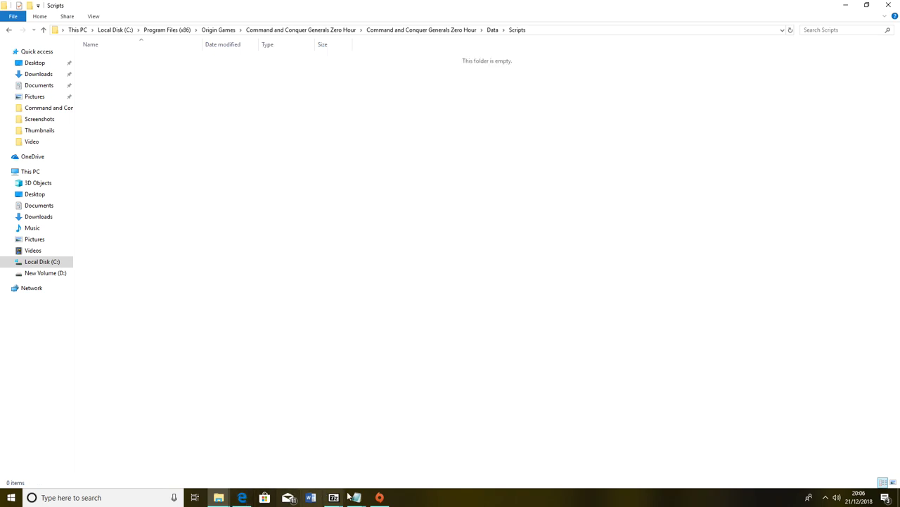
# Step: Switch to the Downloads folder window and open ZHRebornV626.rar with 7-Zip again
pyautogui.click(219, 498)
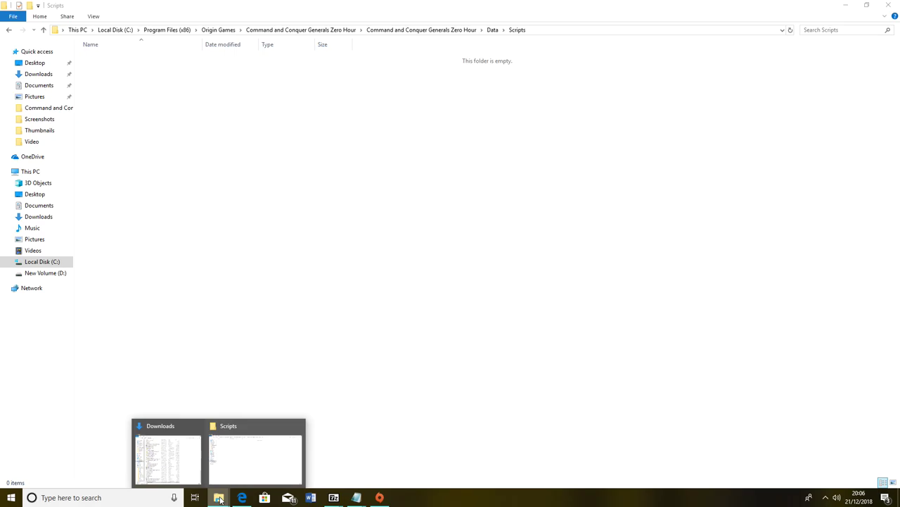
pyautogui.click(180, 449)
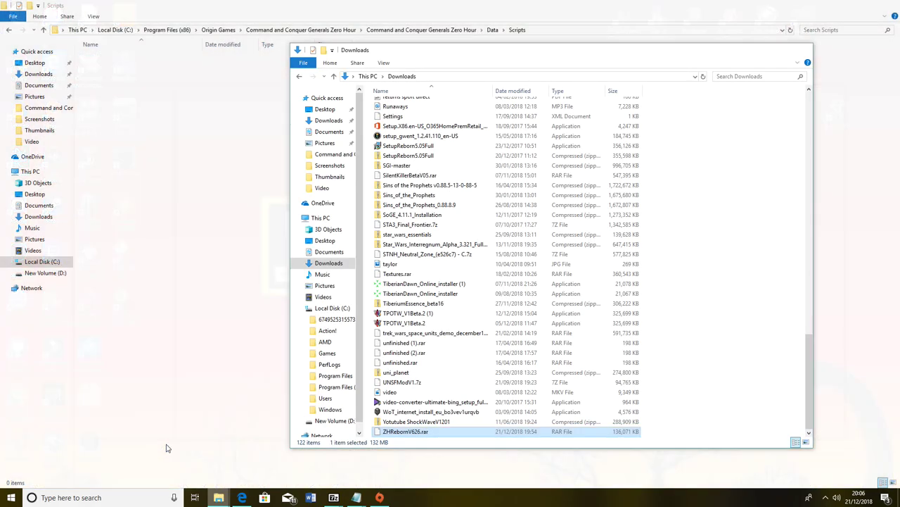
pyautogui.rightClick(419, 430)
pyautogui.moveTo(448, 284)
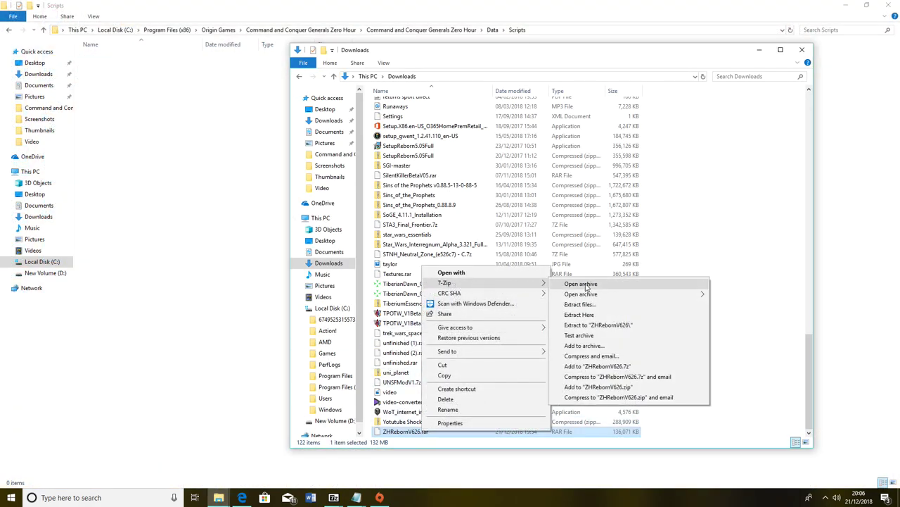
pyautogui.click(581, 284)
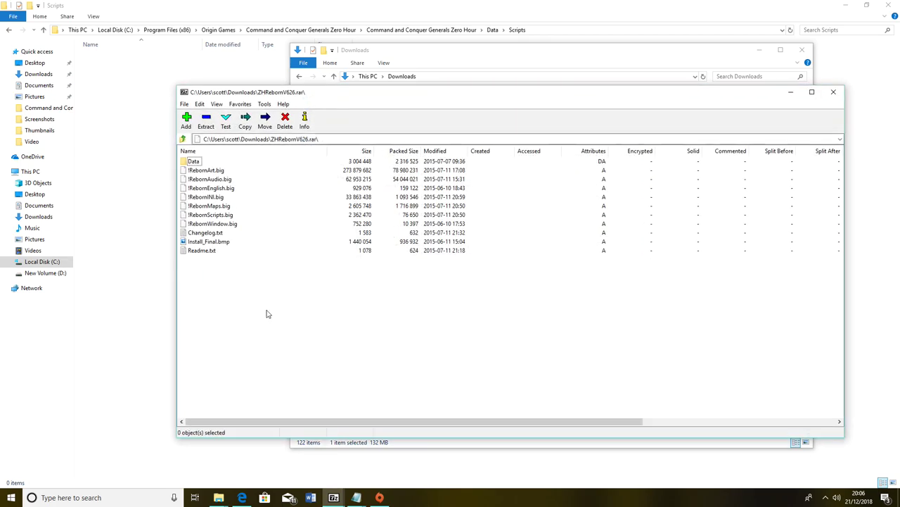
# Step: Start extracting all items in the archive and browse for a destination down to Program Files (x86) on Local Disk (C:)
pyautogui.hotkey('ctrl', 'a')
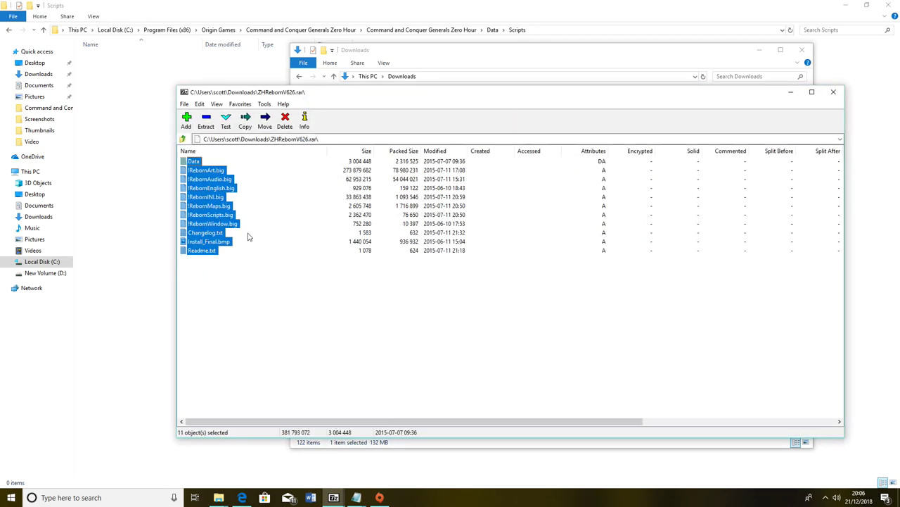
pyautogui.click(205, 121)
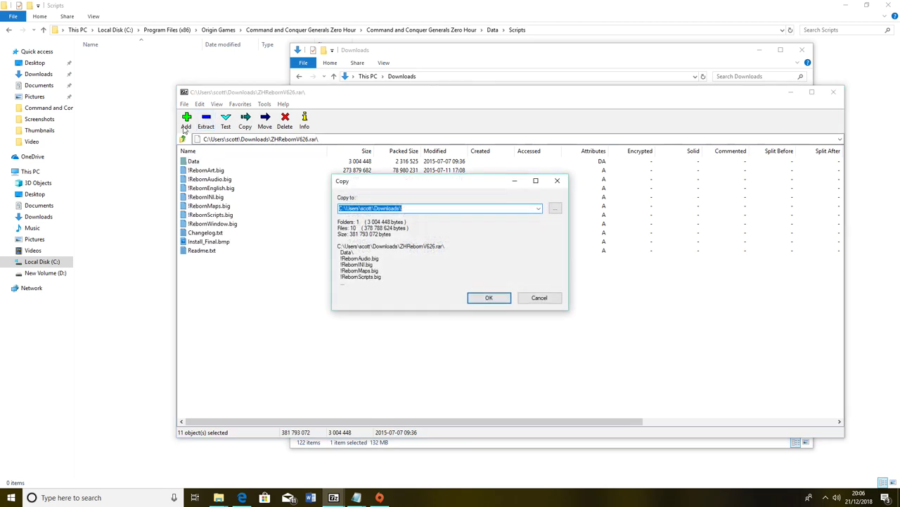
pyautogui.click(555, 208)
pyautogui.scroll(-2, 438, 292)
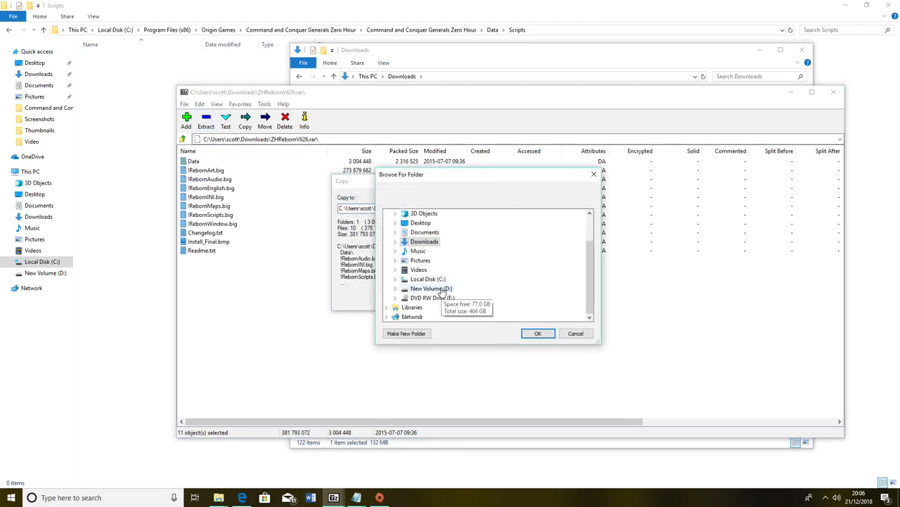
pyautogui.click(417, 281)
pyautogui.scroll(-1, 454, 282)
pyautogui.doubleClick(431, 270)
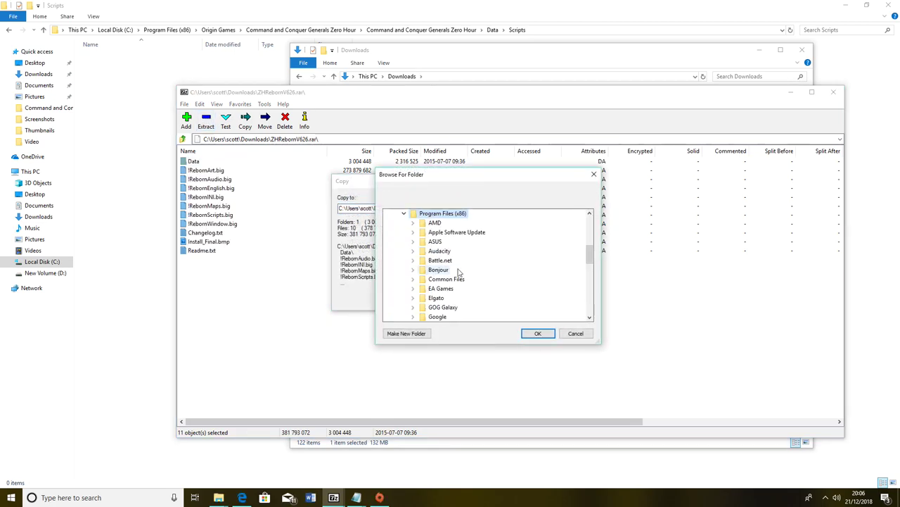
# Step: Expand Origin Games in the destination browser down to the inner Command and Conquer Generals Zero Hour folder
pyautogui.scroll(-4, 458, 275)
pyautogui.scroll(-1, 464, 275)
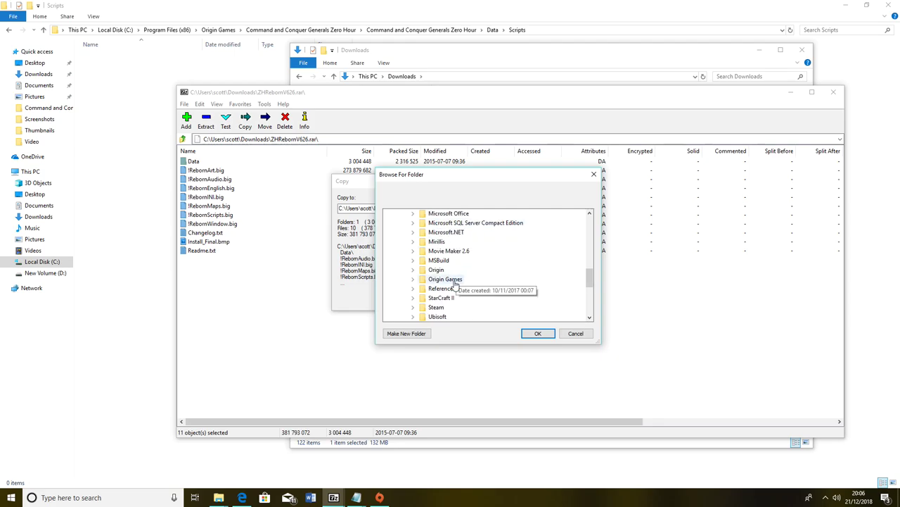
pyautogui.doubleClick(450, 279)
pyautogui.scroll(-2, 457, 279)
pyautogui.doubleClick(458, 242)
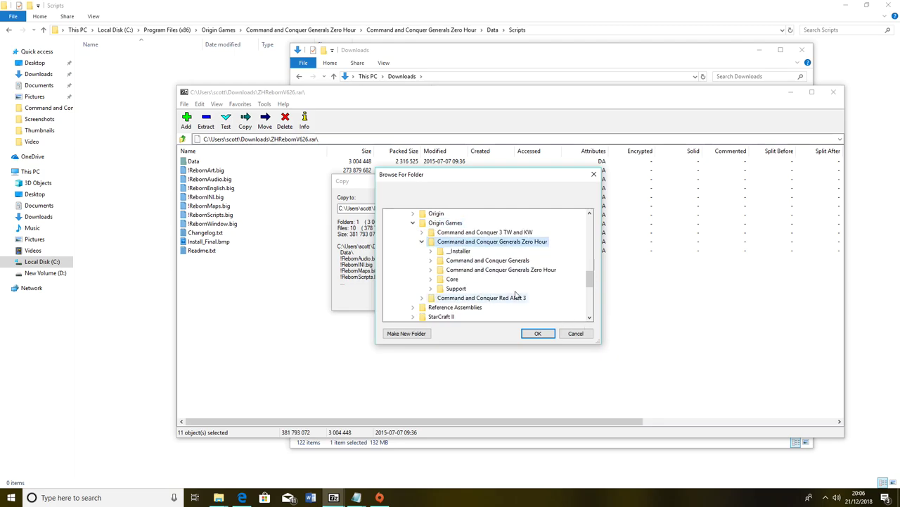
pyautogui.doubleClick(493, 270)
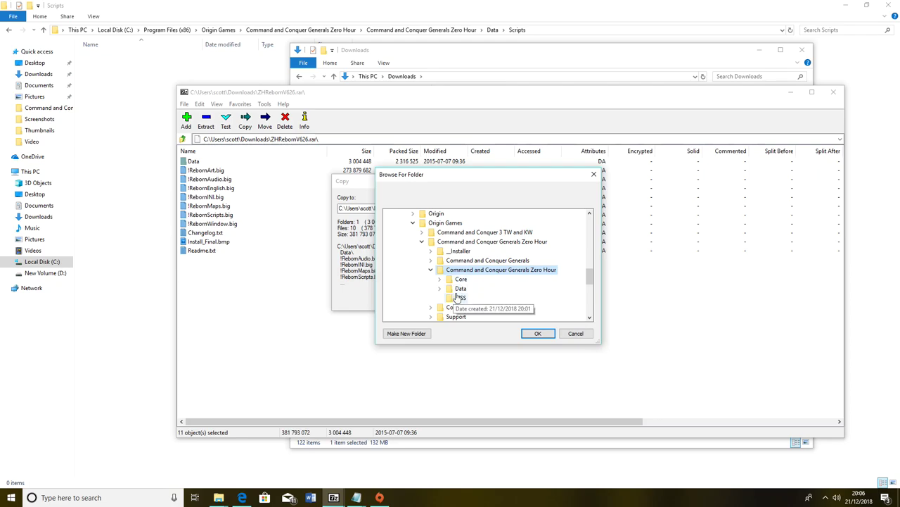
# Step: Choose the Data\Scripts folder of the inner Zero Hour folder as the destination and extract the files there
pyautogui.click(439, 288)
pyautogui.scroll(-1, 521, 289)
pyautogui.click(473, 278)
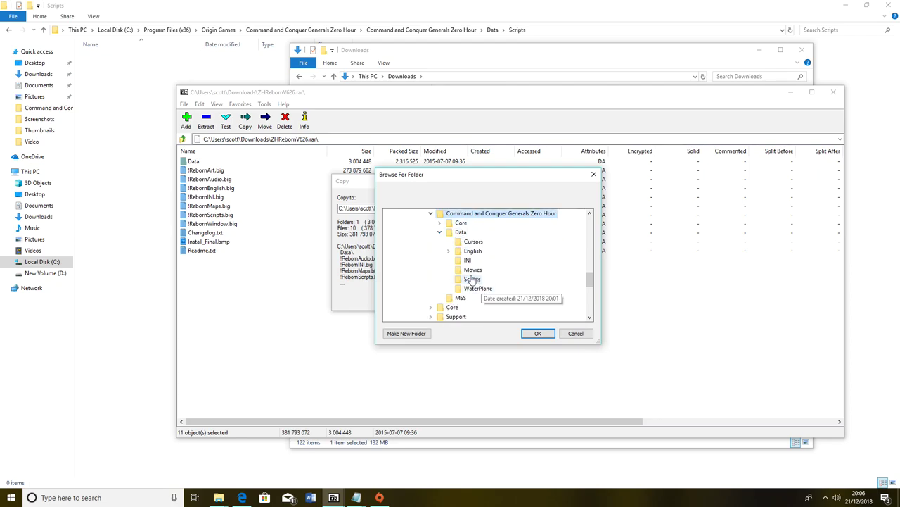
pyautogui.click(537, 332)
pyautogui.click(489, 298)
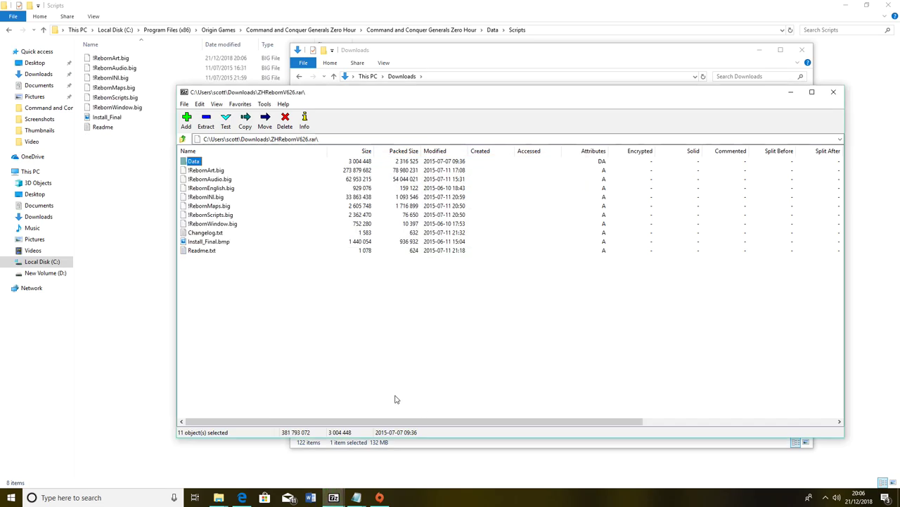
# Step: Minimize the 7-Zip window and close the Downloads window, leaving the Scripts folder window in front
pyautogui.click(791, 92)
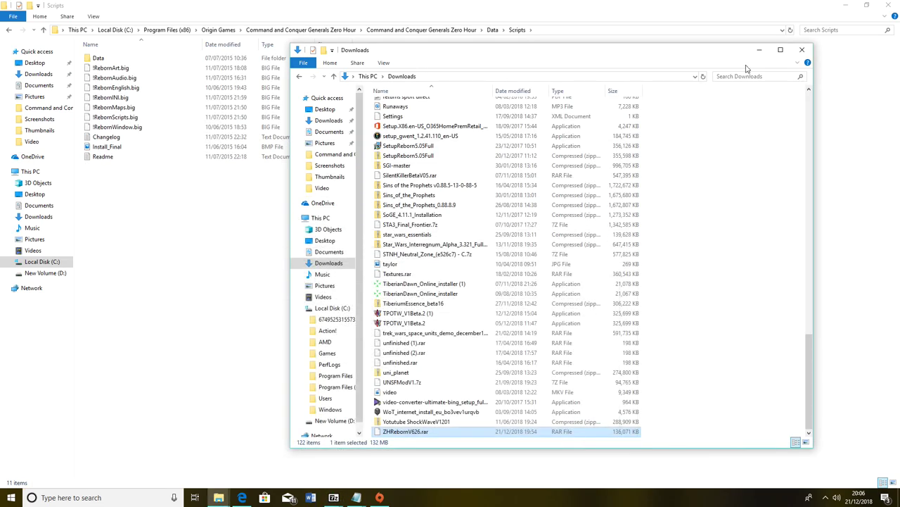
pyautogui.click(802, 50)
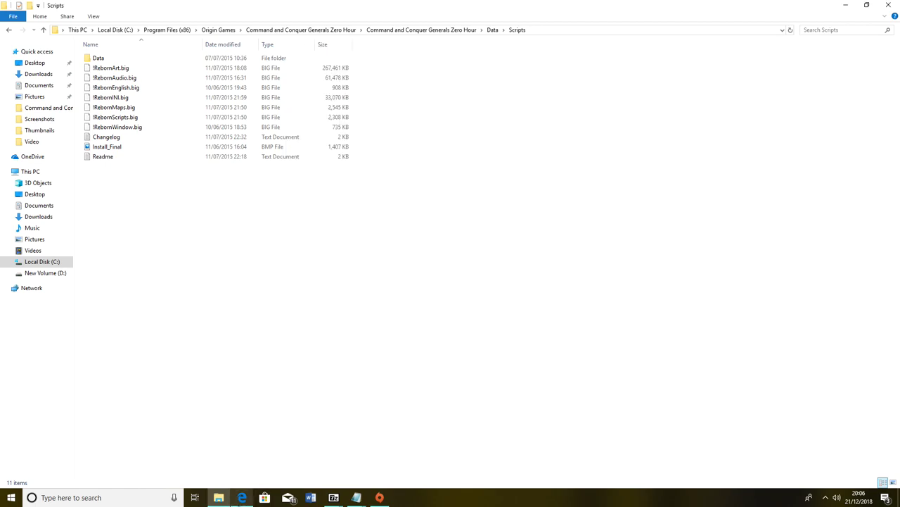
pyautogui.click(221, 499)
pyautogui.click(220, 499)
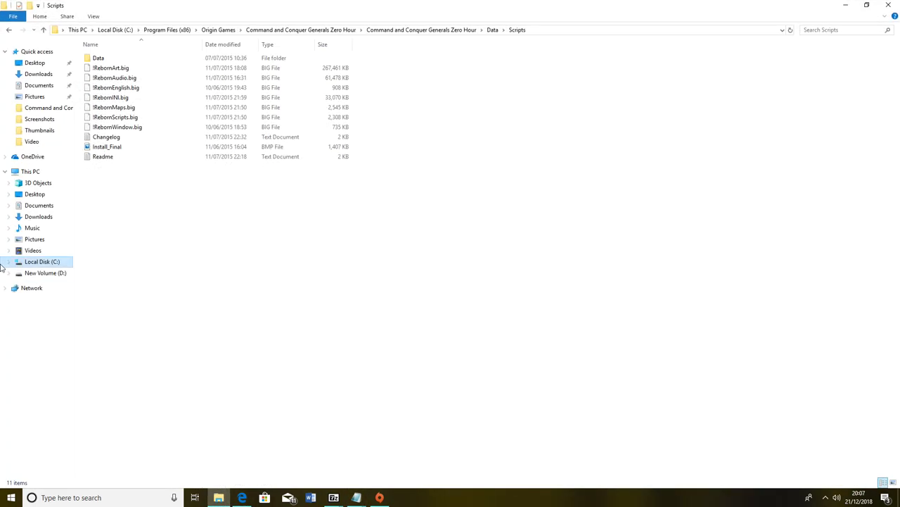
# Step: Browse from Local Disk (C:) through Program Files (x86) and Origin Games to the inner Zero Hour Data\Scripts folder
pyautogui.click(61, 262)
pyautogui.doubleClick(125, 118)
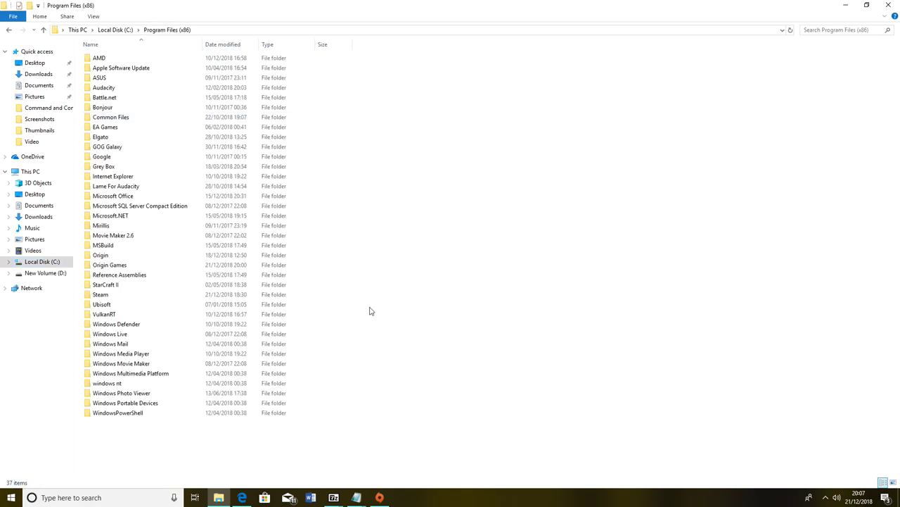
pyautogui.doubleClick(118, 265)
pyautogui.doubleClick(189, 68)
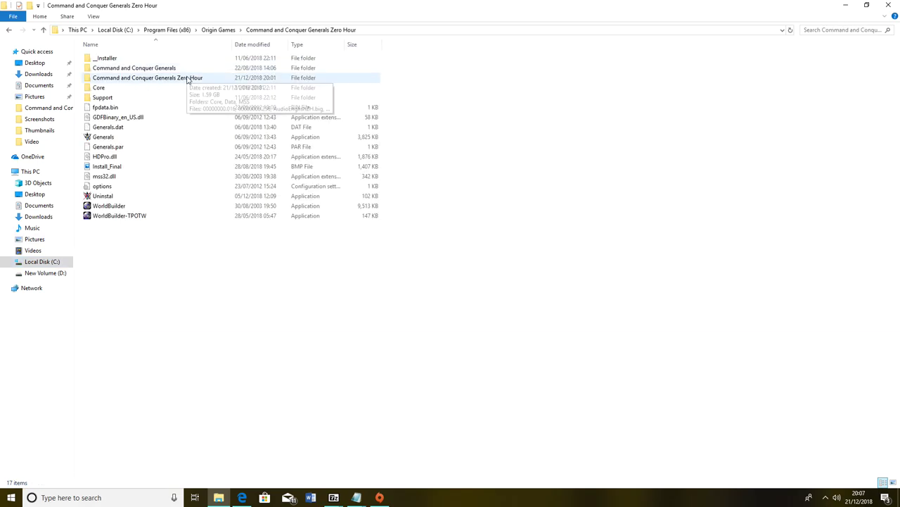
pyautogui.doubleClick(187, 78)
pyautogui.doubleClick(137, 67)
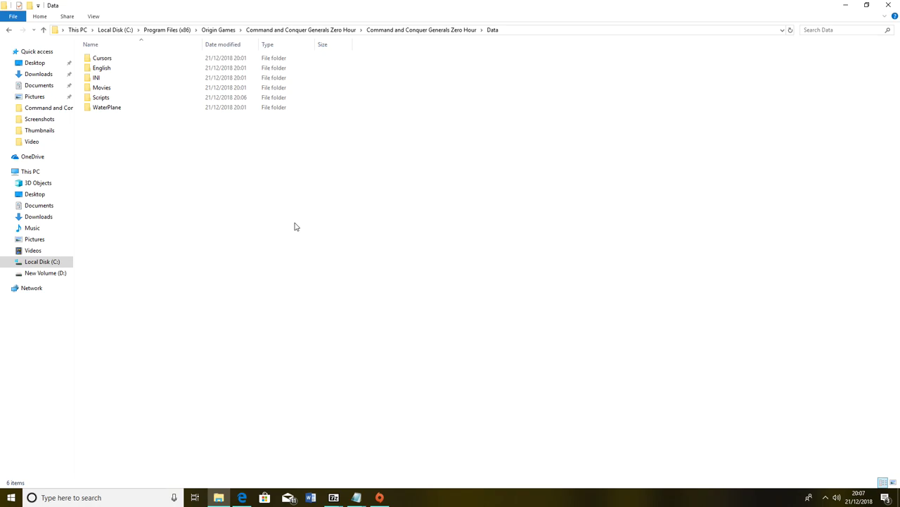
pyautogui.doubleClick(144, 97)
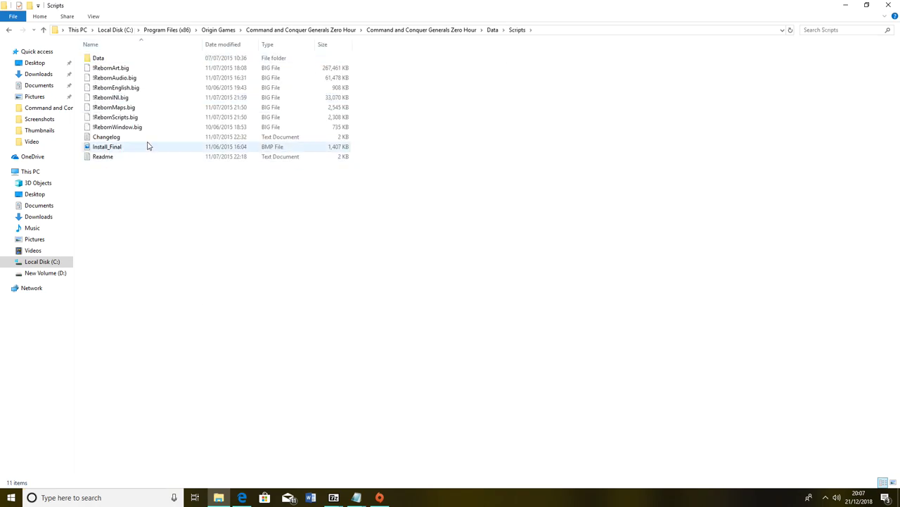
# Step: Inspect the extracted Data\Movies folder inside Scripts and return to the Scripts folder
pyautogui.doubleClick(106, 59)
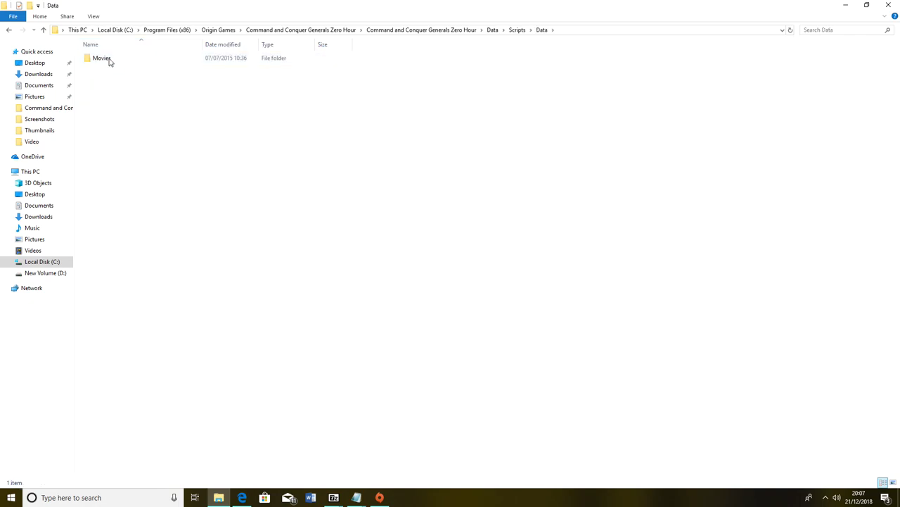
pyautogui.doubleClick(110, 59)
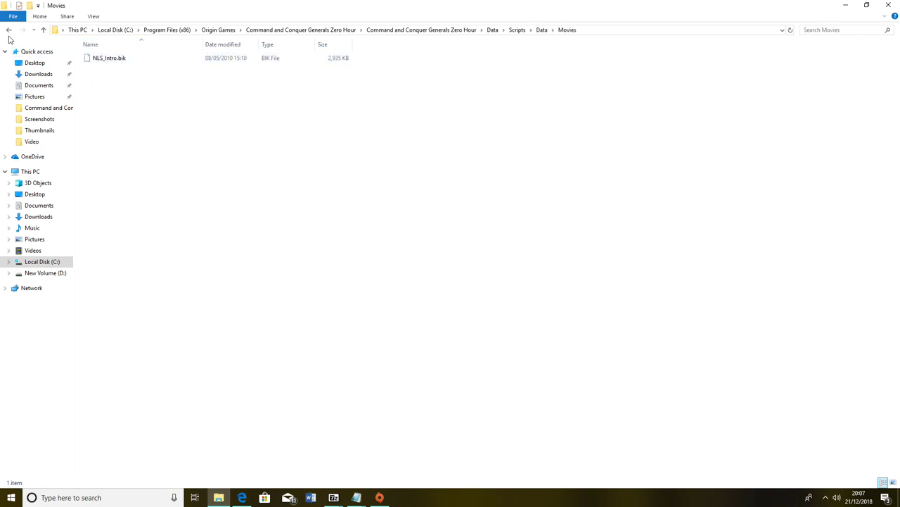
pyautogui.click(9, 31)
pyautogui.click(9, 31)
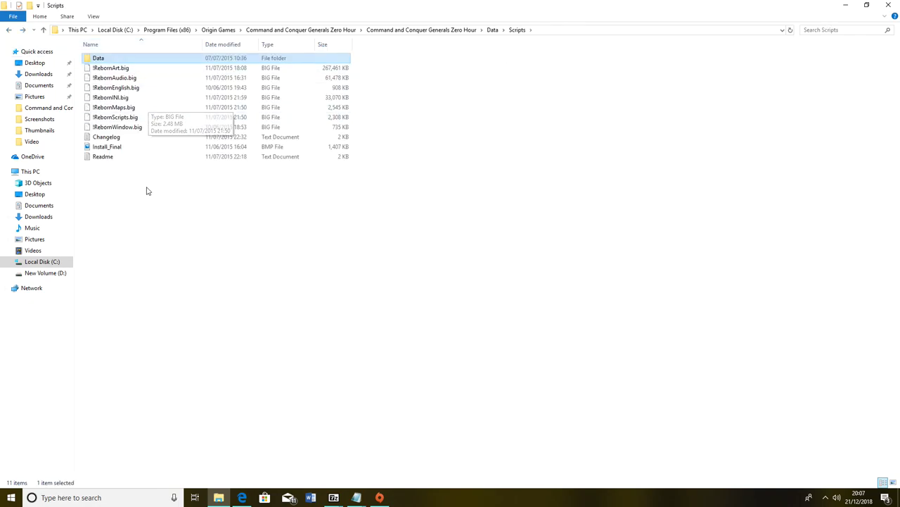
pyautogui.click(154, 303)
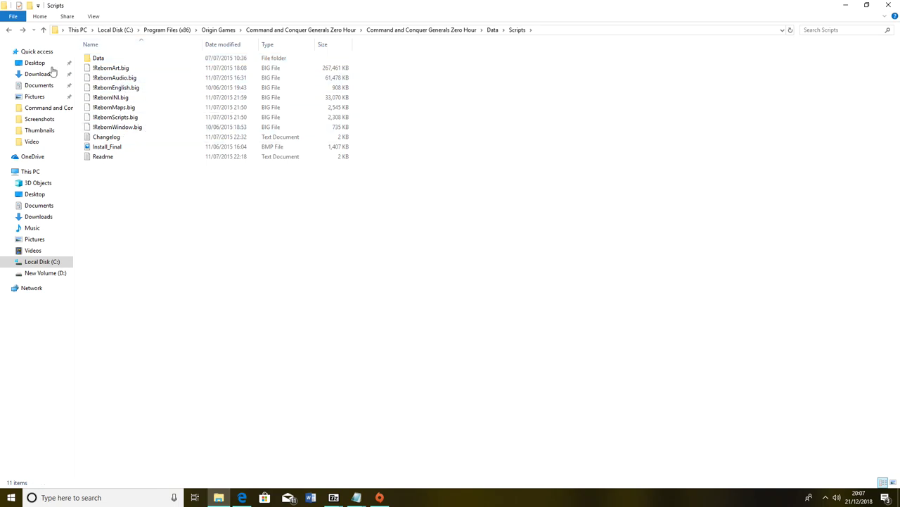
# Step: Return to the inner Zero Hour folder, run the Generals application as administrator and launch Zero Hour
pyautogui.click(8, 31)
pyautogui.click(8, 31)
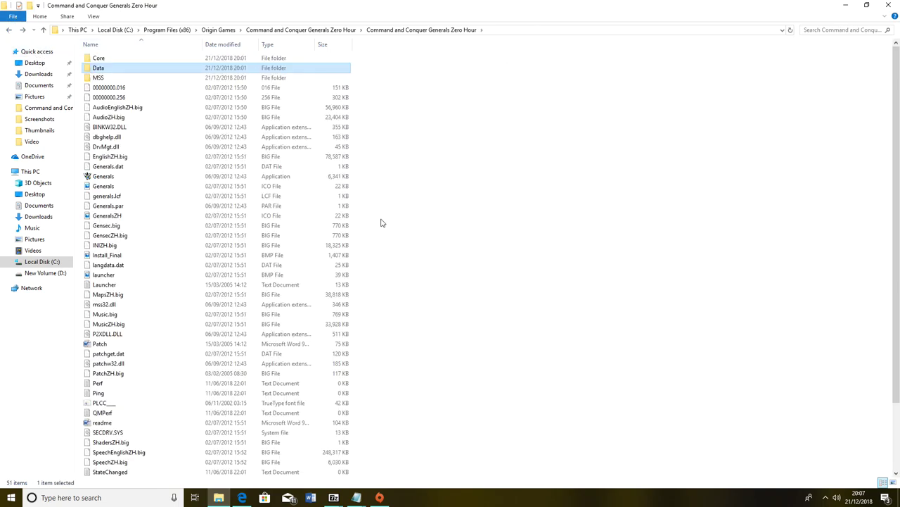
pyautogui.click(151, 178)
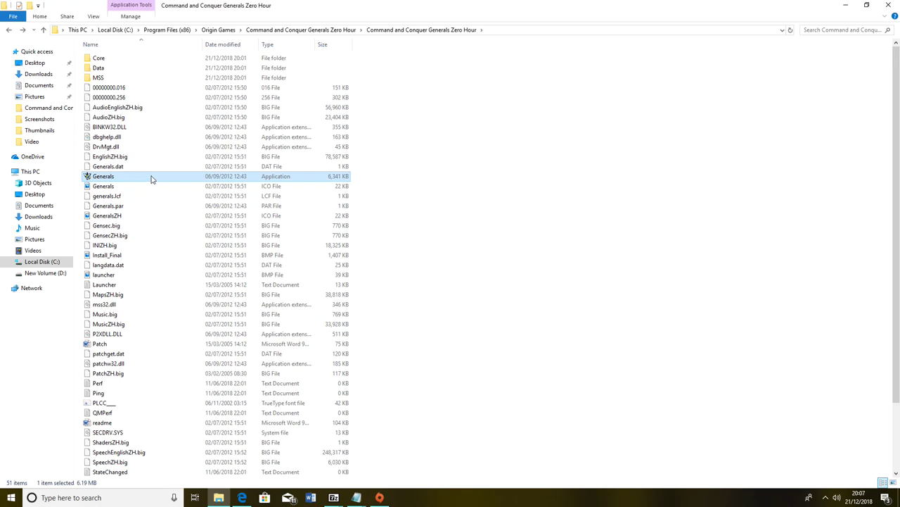
pyautogui.rightClick(150, 178)
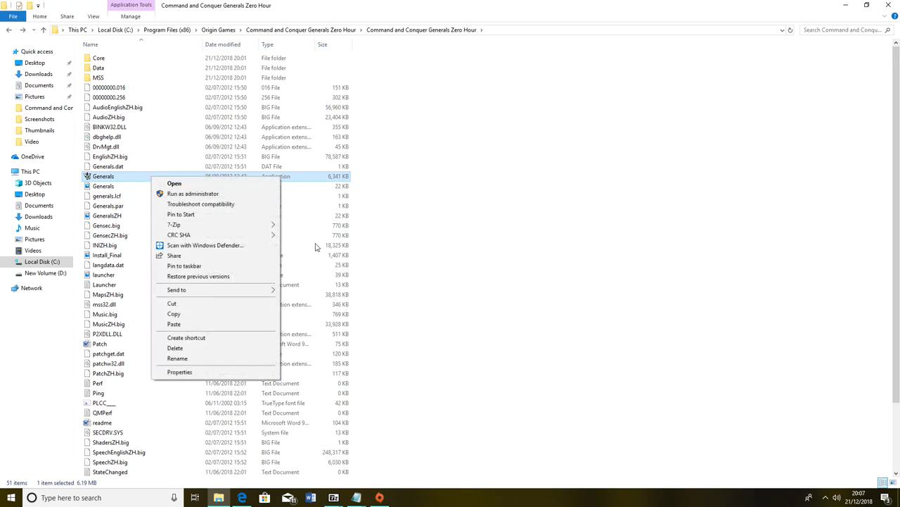
pyautogui.click(220, 195)
pyautogui.click(390, 311)
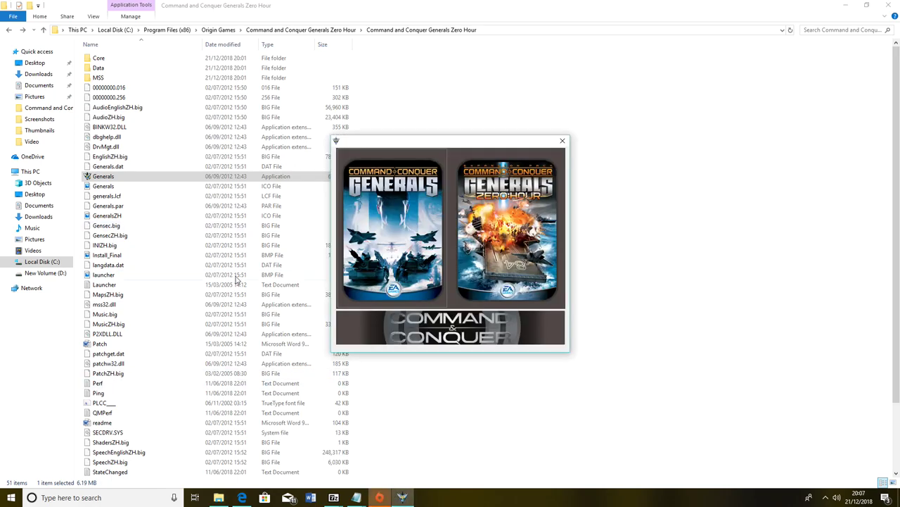
pyautogui.click(517, 229)
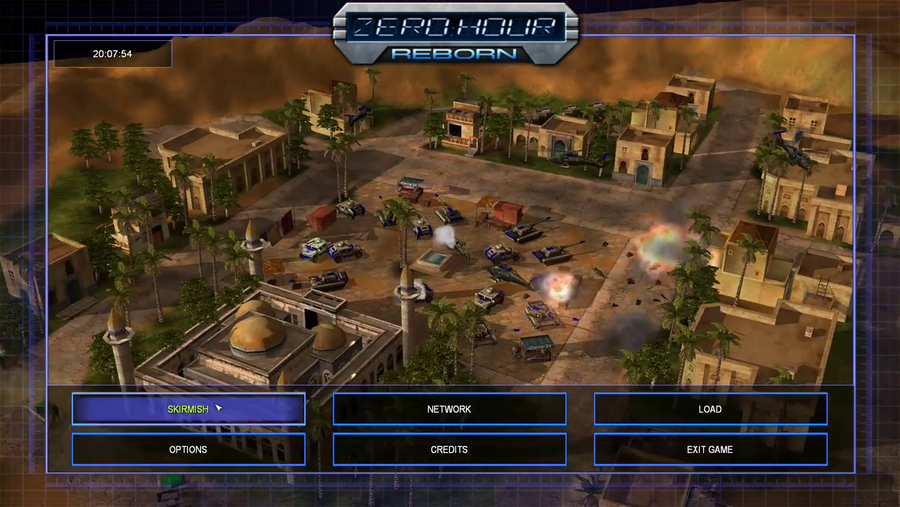
# Step: Open the Skirmish setup, look through the available generals and set the human player's army to USA Rogue General
pyautogui.click(221, 407)
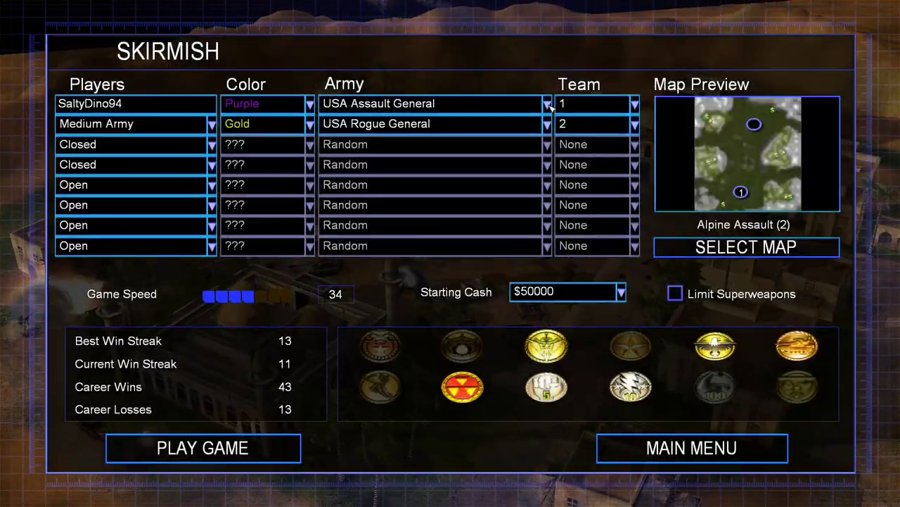
pyautogui.click(547, 104)
pyautogui.scroll(-4, 492, 140)
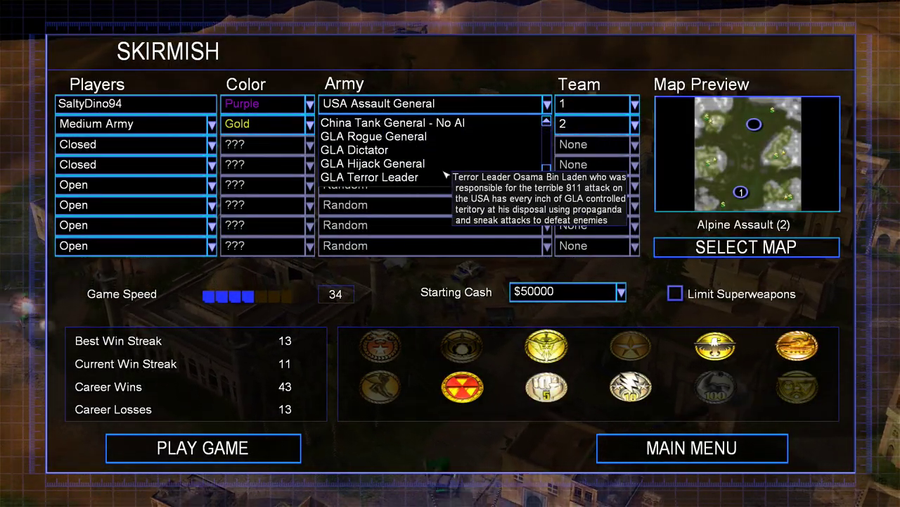
pyautogui.scroll(-1, 443, 176)
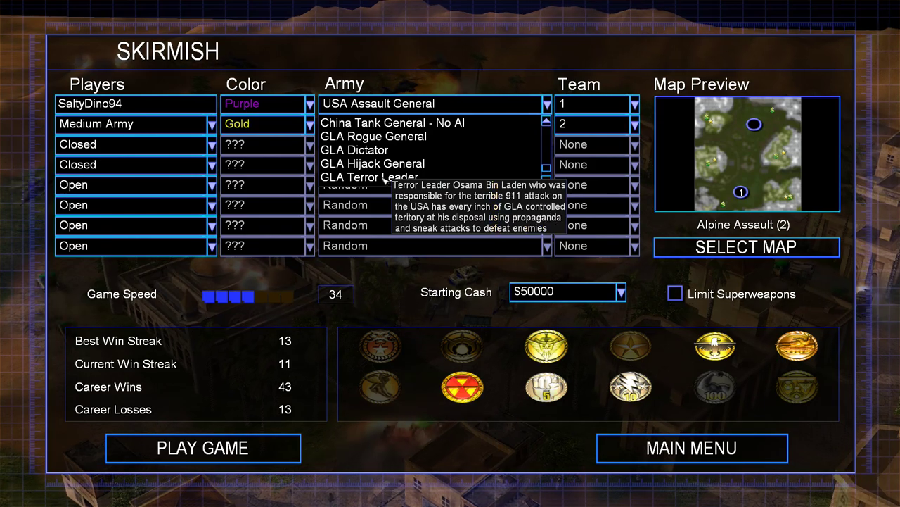
pyautogui.scroll(12, 422, 176)
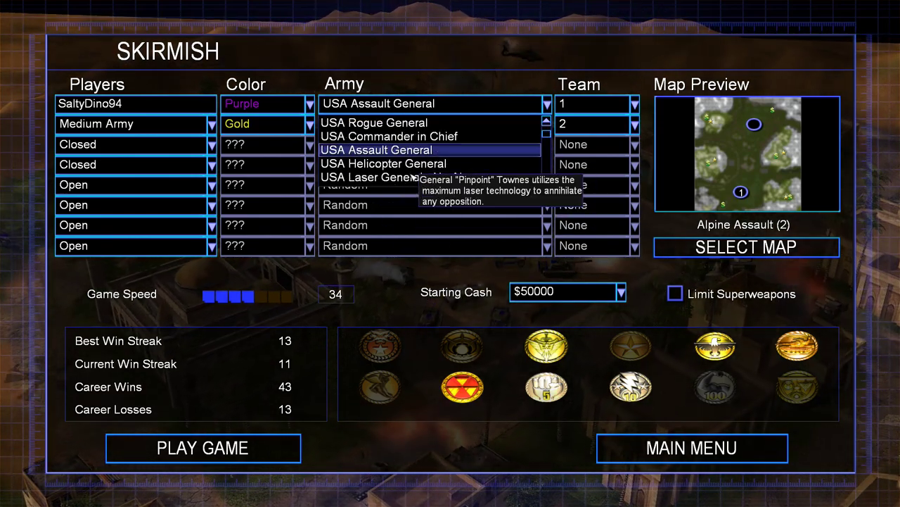
pyautogui.scroll(1, 436, 162)
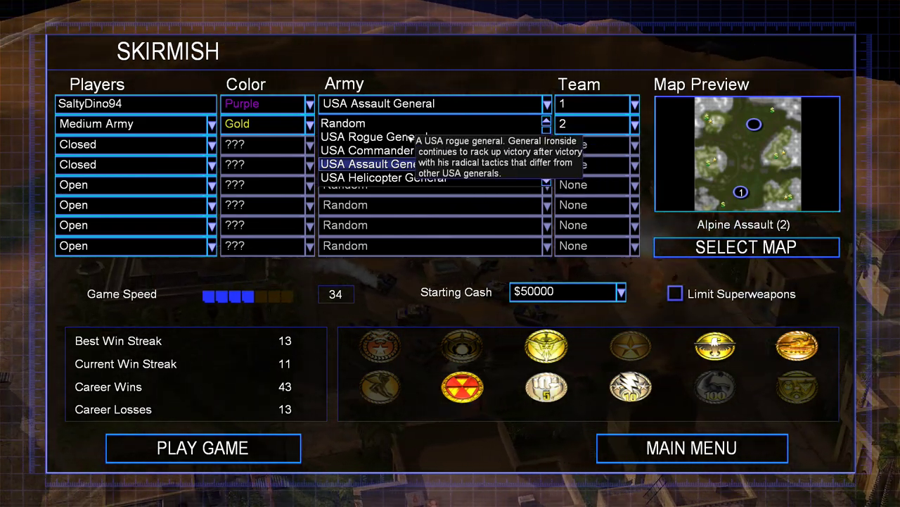
pyautogui.click(380, 137)
# Step: Set the Medium Army opponent's army to GLA Terror Leader and start the skirmish
pyautogui.click(547, 125)
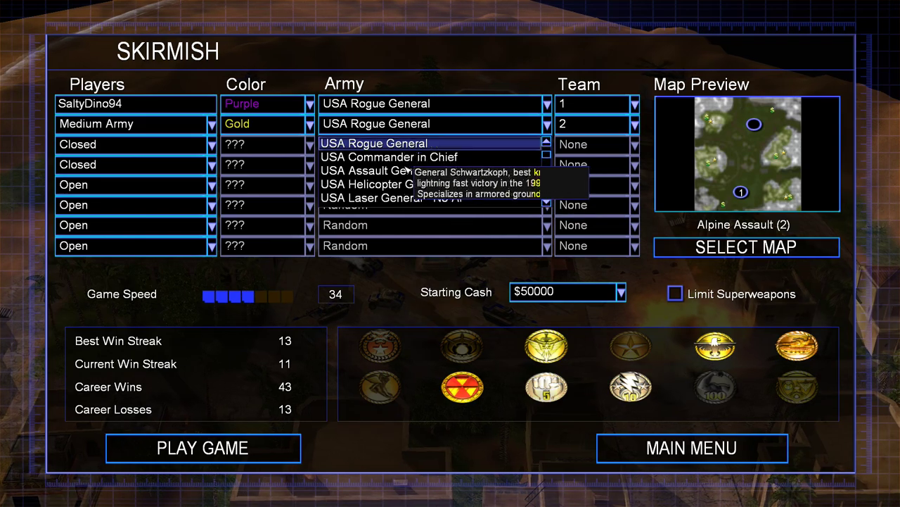
pyautogui.scroll(-4, 394, 173)
pyautogui.scroll(3, 398, 185)
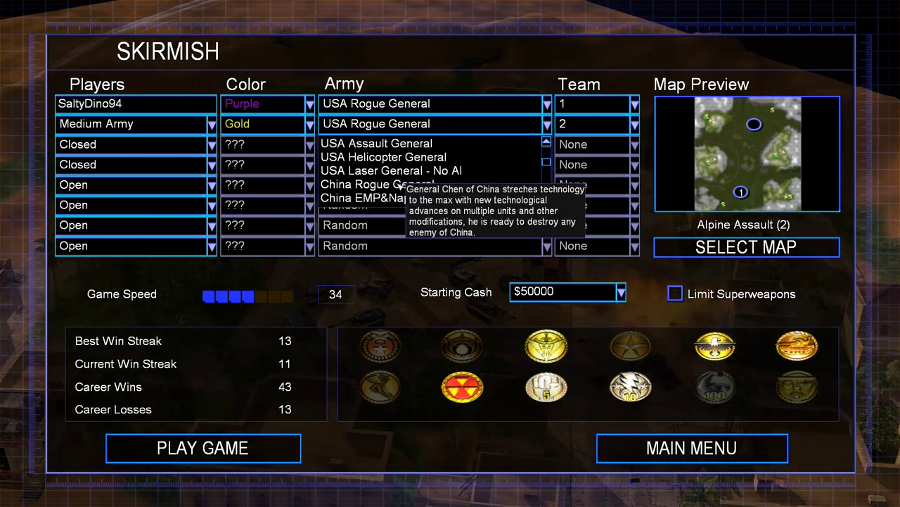
pyautogui.scroll(-8, 399, 171)
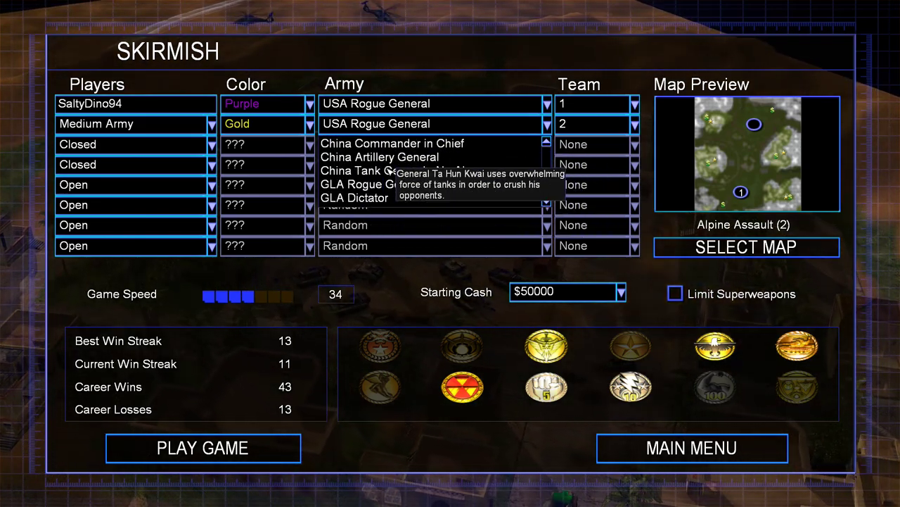
pyautogui.click(398, 186)
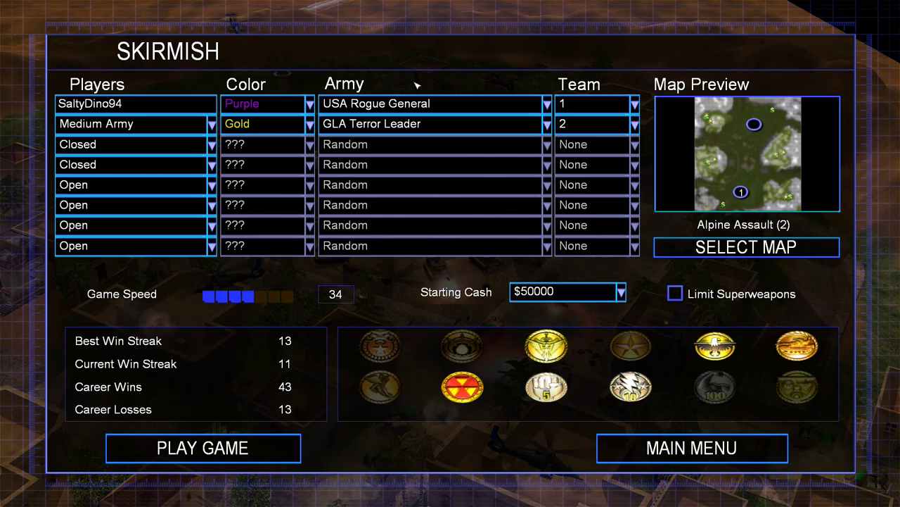
pyautogui.click(239, 449)
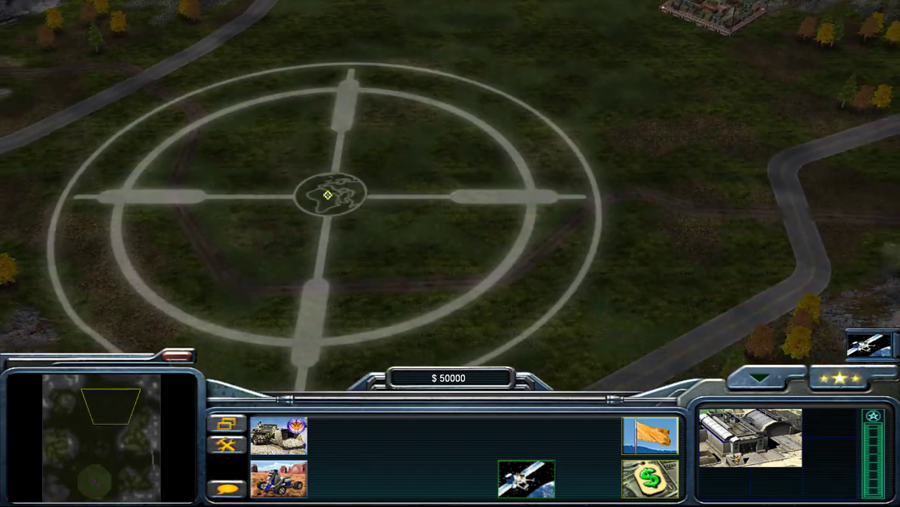
# Step: Reveal the enemy GLA base with a satellite scan and inspect its worker, command center and construction sites
pyautogui.click(396, 127)
pyautogui.rightClick(404, 300)
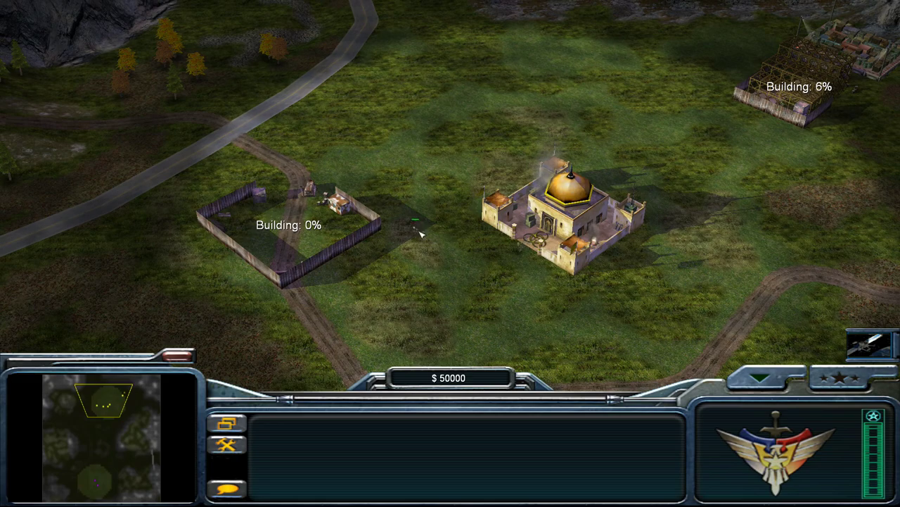
pyautogui.click(418, 231)
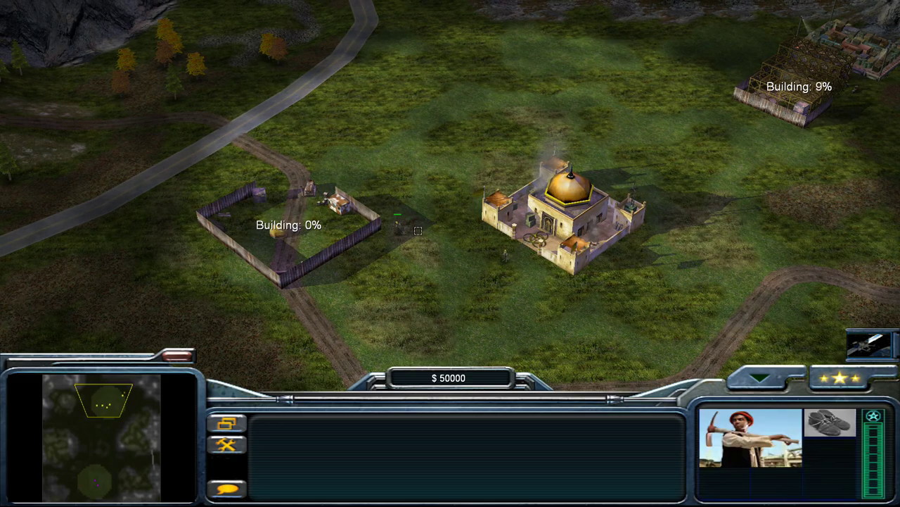
pyautogui.rightClick(418, 231)
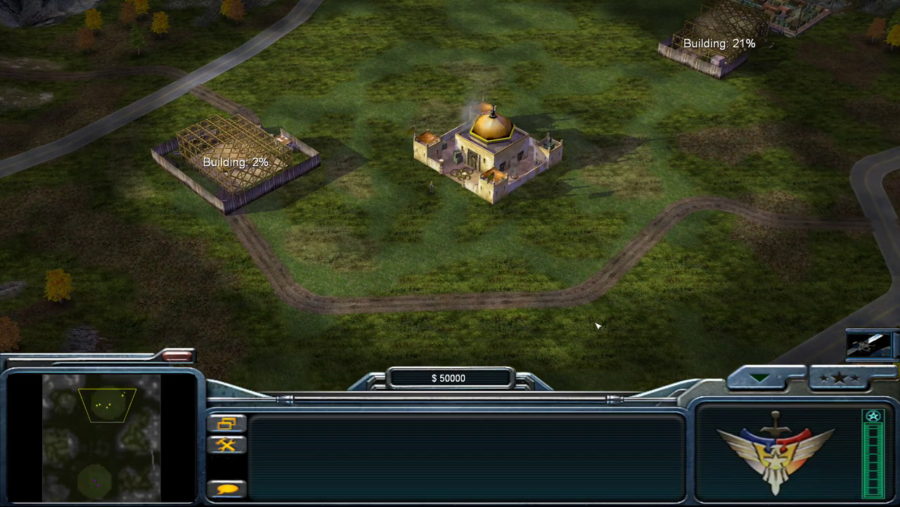
pyautogui.scroll(2, 530, 187)
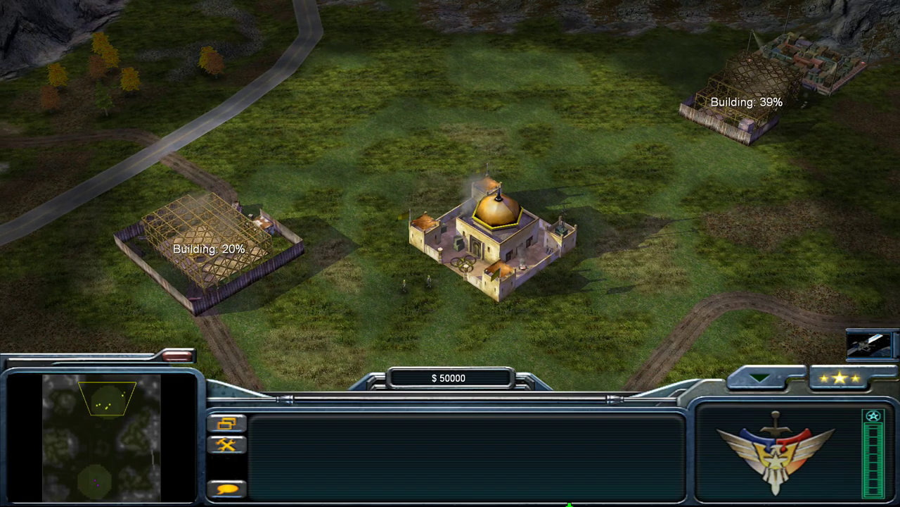
pyautogui.moveTo(570, 504)
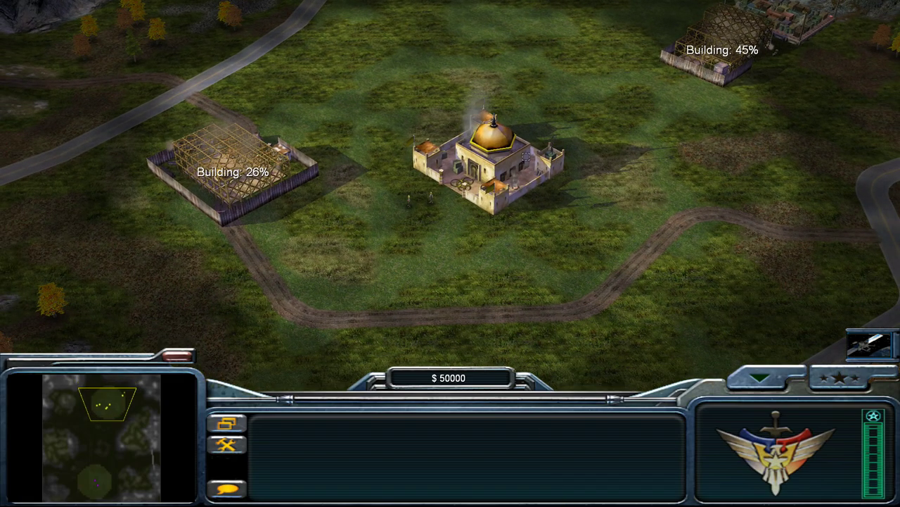
pyautogui.moveTo(398, 2)
# Step: Look over the purple USA starting base and compare it with the enemy GLA base at the opposite end of the map
pyautogui.click(106, 480)
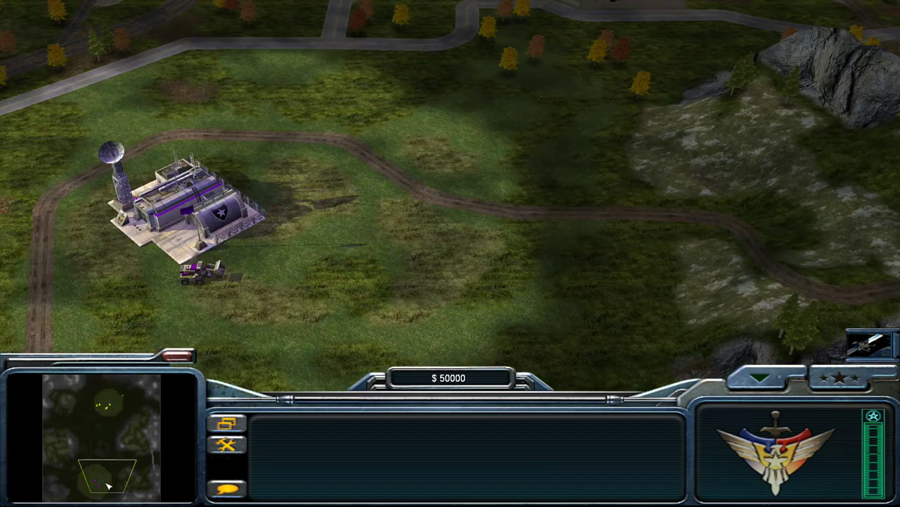
pyautogui.moveTo(1, 425)
pyautogui.moveTo(138, 505)
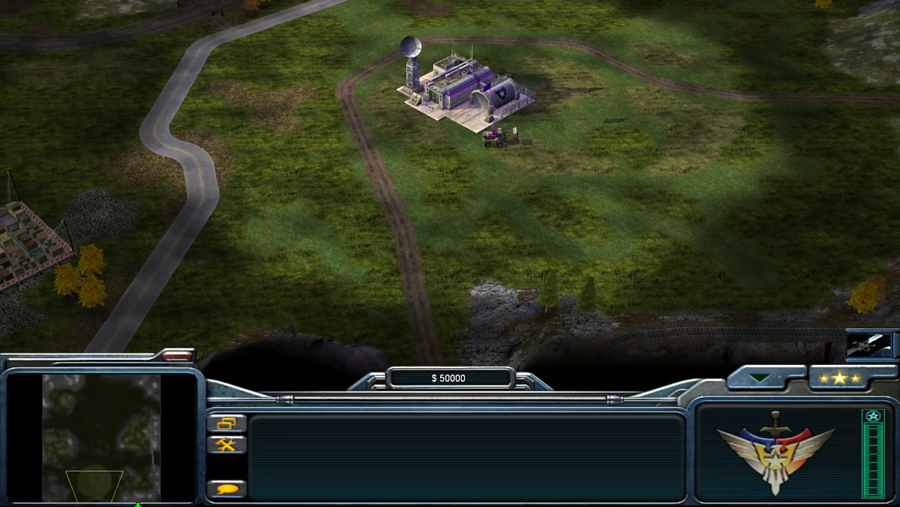
pyautogui.moveTo(267, 4)
pyautogui.click(94, 479)
pyautogui.click(89, 484)
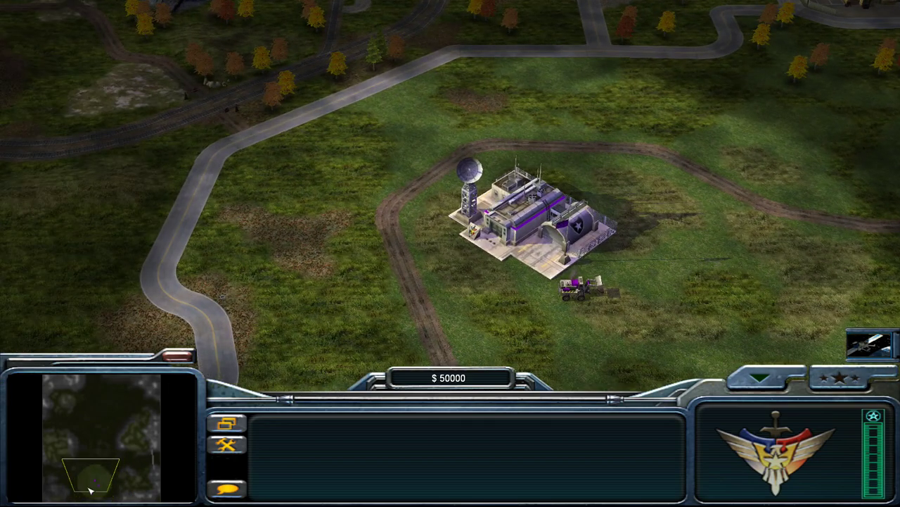
pyautogui.click(80, 487)
pyautogui.click(101, 487)
pyautogui.click(101, 430)
pyautogui.click(103, 410)
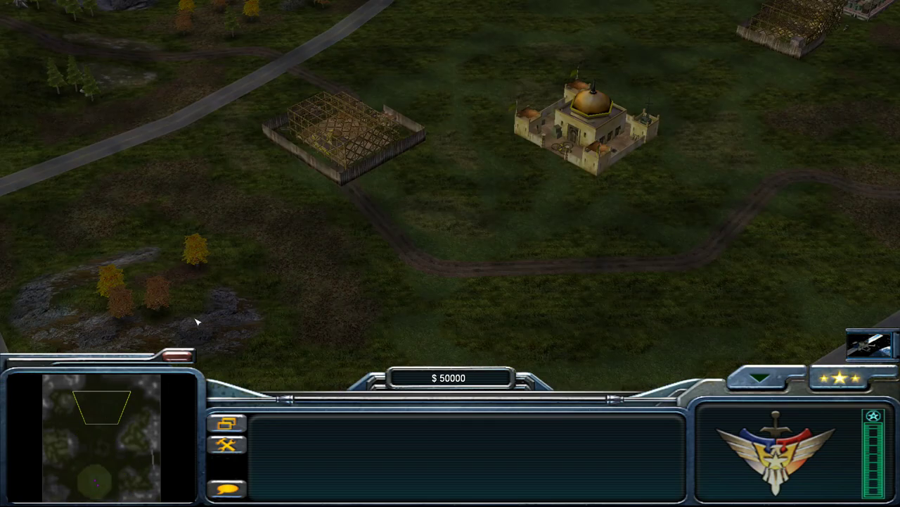
pyautogui.moveTo(898, 2)
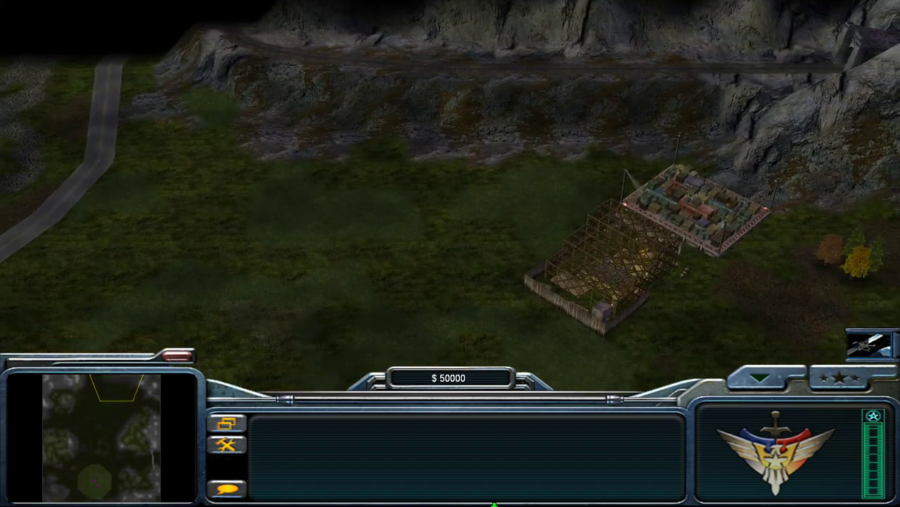
pyautogui.moveTo(494, 505)
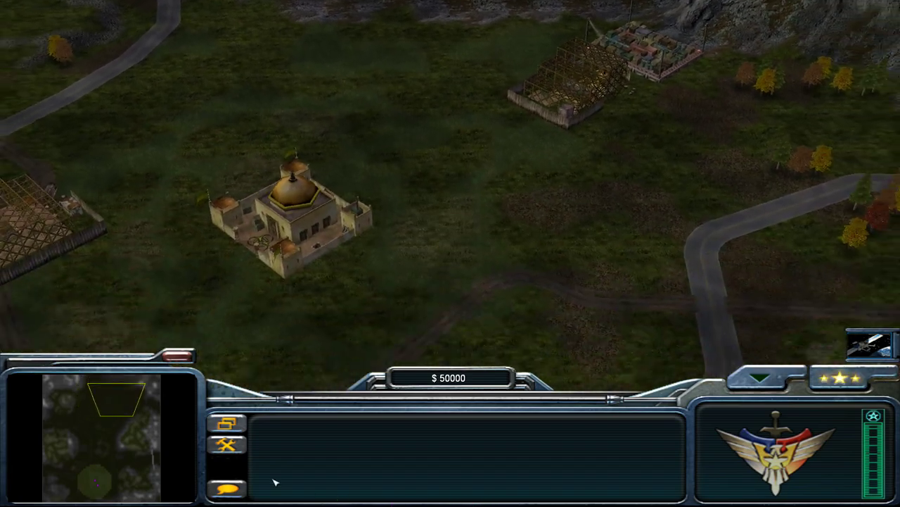
# Step: Move the bulldozer to the open ground in front of the USA command center and check the command center's options
pyautogui.click(103, 493)
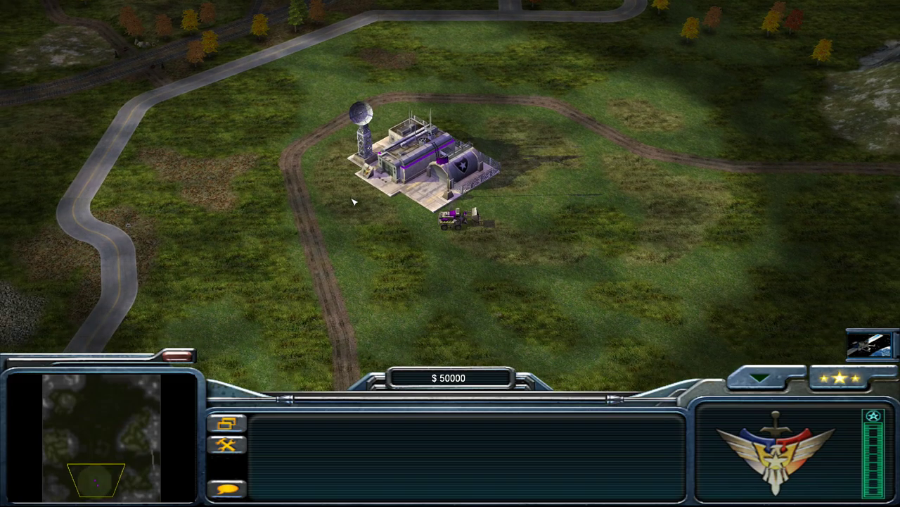
pyautogui.click(452, 224)
pyautogui.rightClick(522, 279)
pyautogui.click(421, 180)
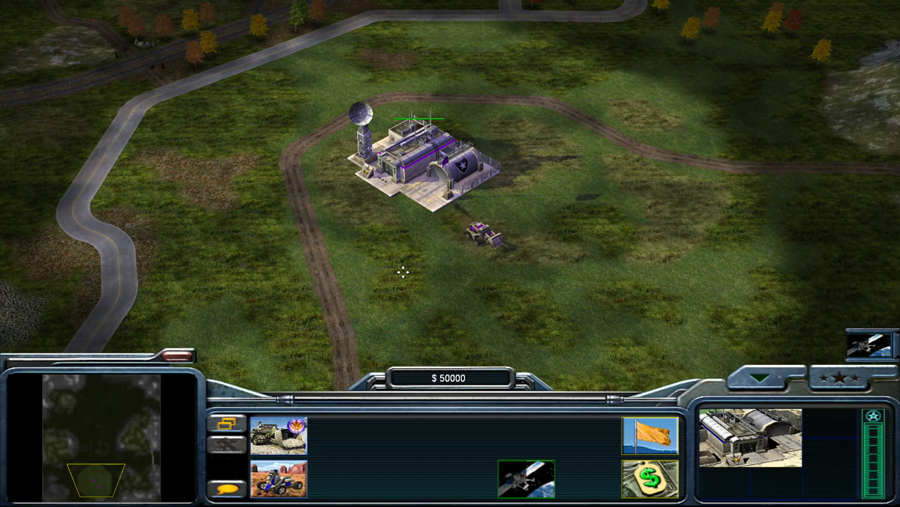
pyautogui.rightClick(400, 271)
# Step: Examine the enemy GLA base again, along with the terrain and town between the two starting positions
pyautogui.click(103, 419)
pyautogui.moveTo(106, 420); pyautogui.dragTo(118, 413)
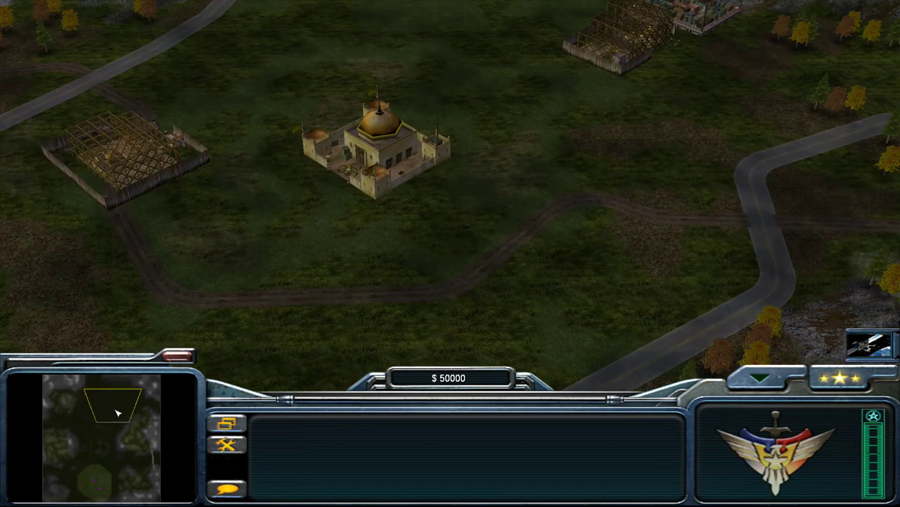
pyautogui.click(94, 476)
pyautogui.press('Up')
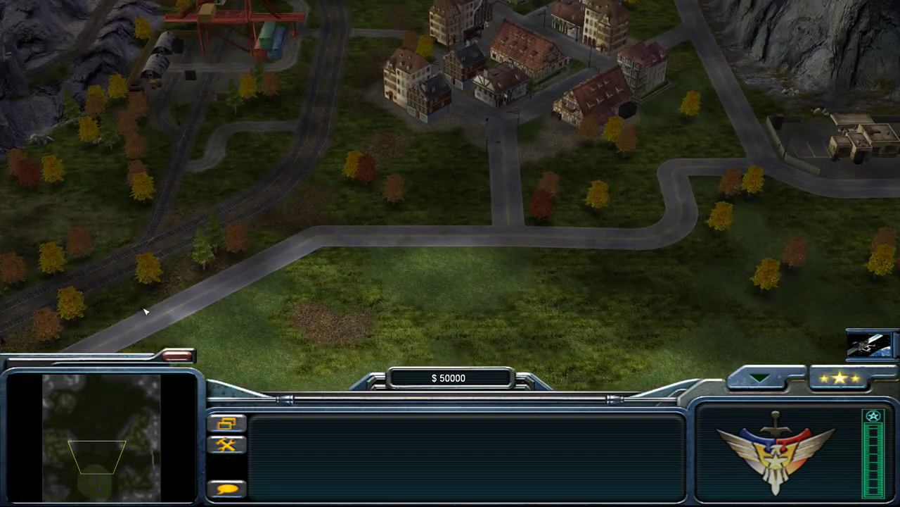
pyautogui.click(109, 415)
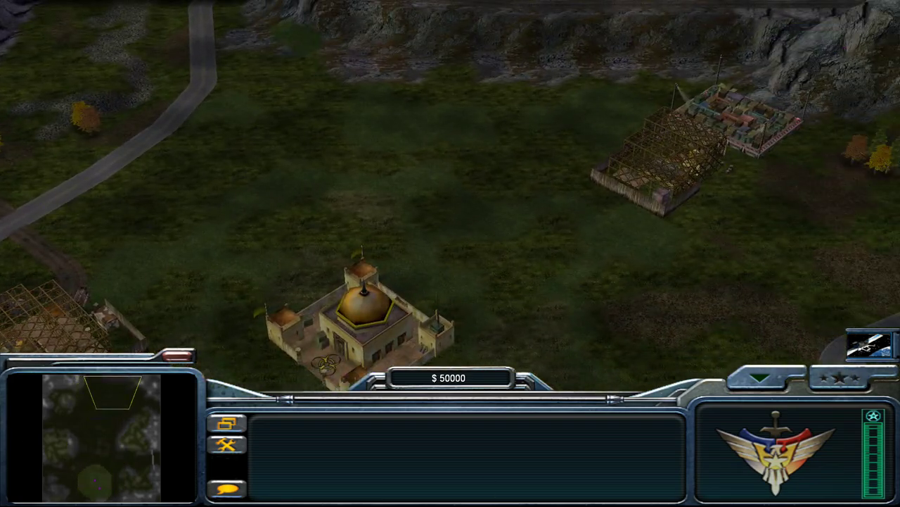
pyautogui.press('Down')
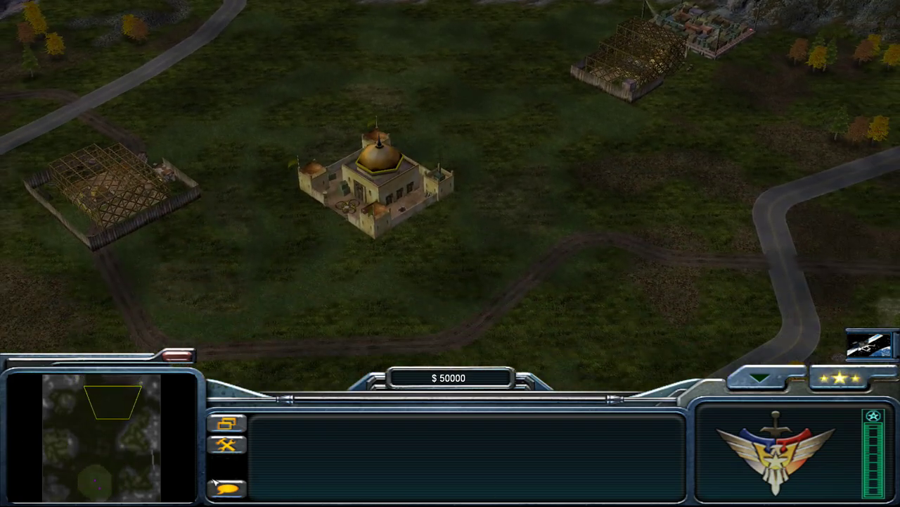
pyautogui.click(97, 489)
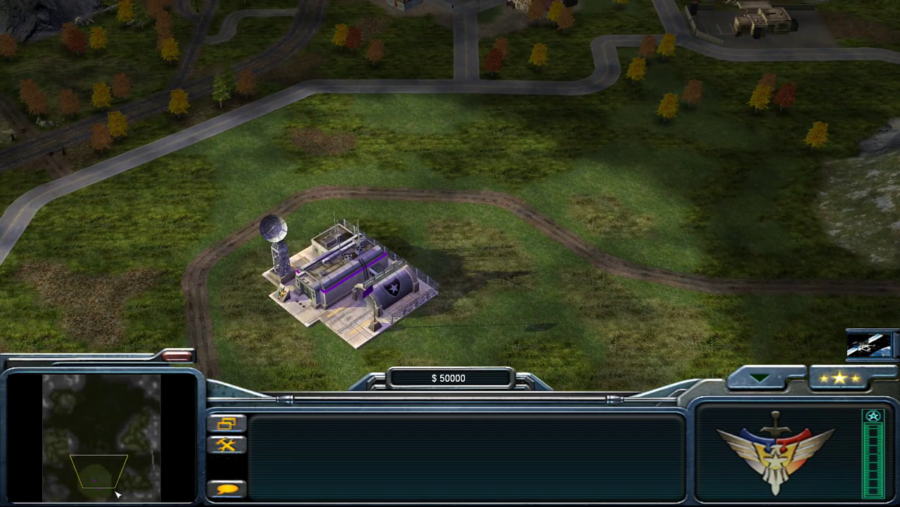
pyautogui.moveTo(114, 458); pyautogui.dragTo(113, 413)
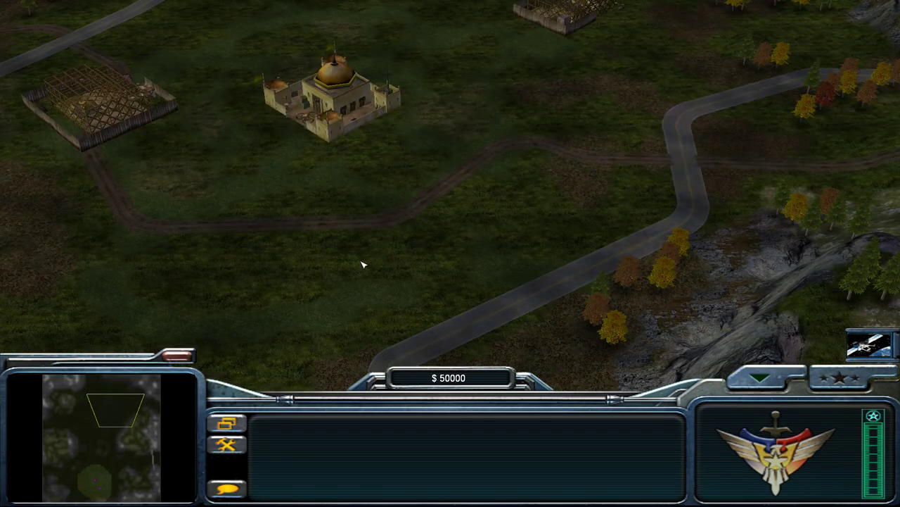
pyautogui.moveTo(422, 0)
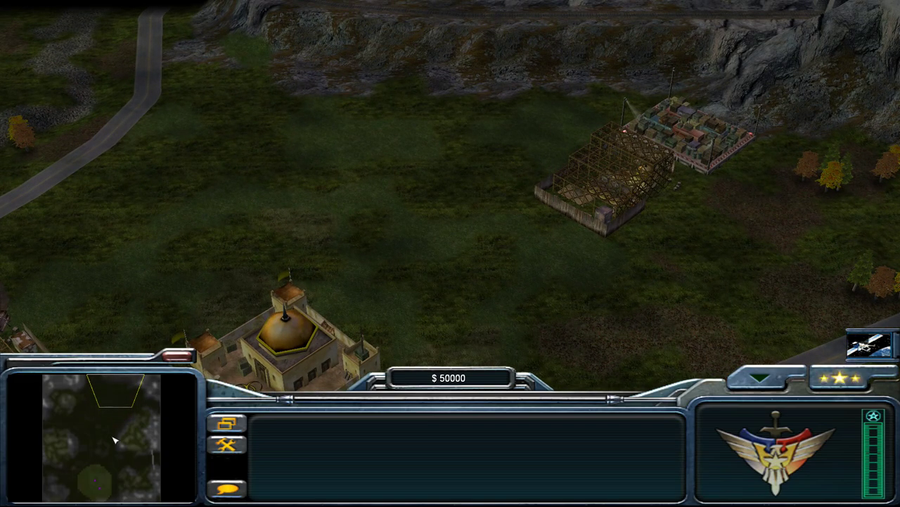
pyautogui.click(102, 487)
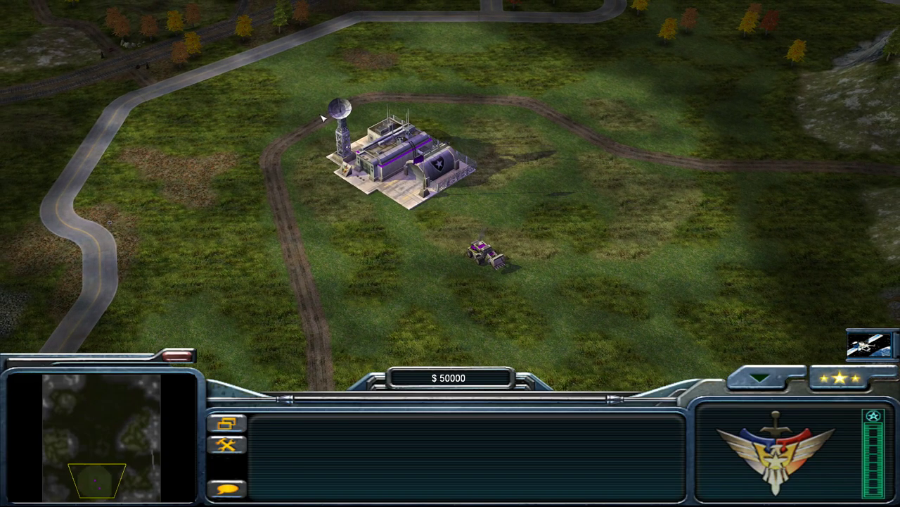
pyautogui.moveTo(359, 0)
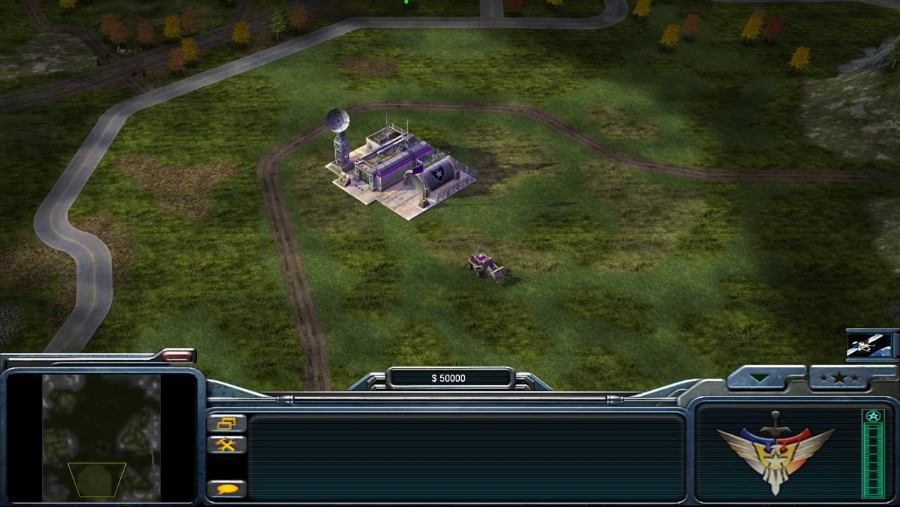
pyautogui.moveTo(396, 505)
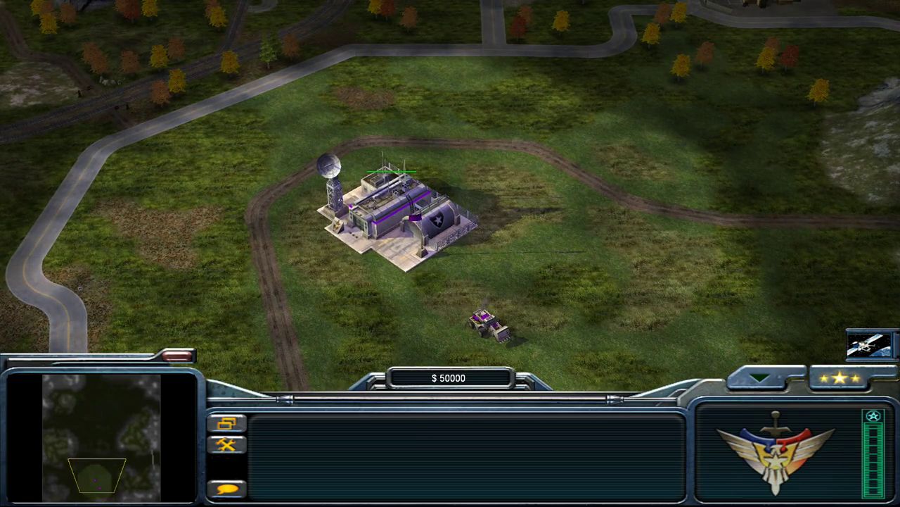
pyautogui.moveTo(352, 505)
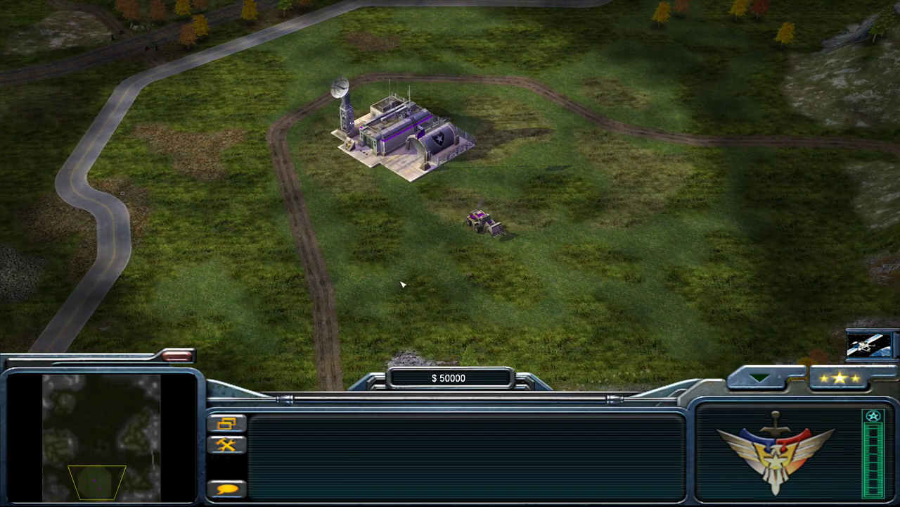
pyautogui.moveTo(402, 0)
pyautogui.moveTo(119, 392); pyautogui.dragTo(106, 408)
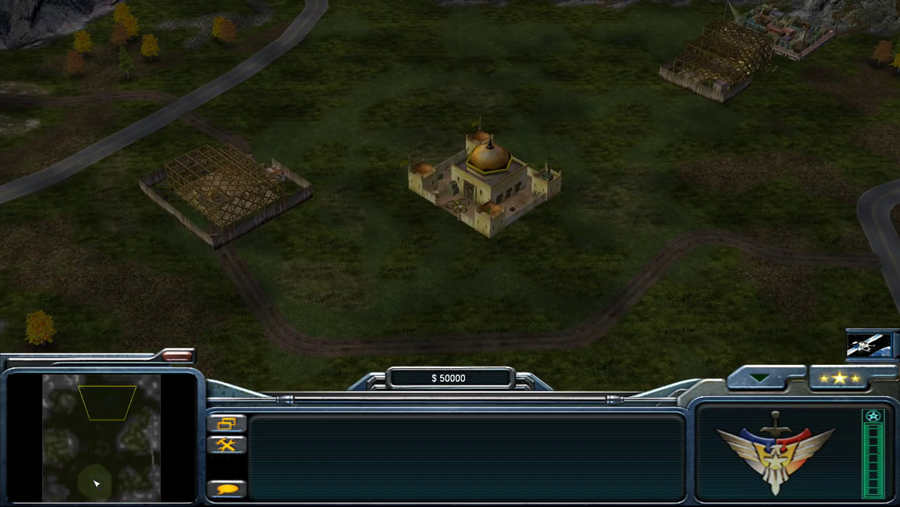
pyautogui.moveTo(95, 480); pyautogui.dragTo(105, 490)
pyautogui.moveTo(3, 15)
pyautogui.moveTo(262, 2)
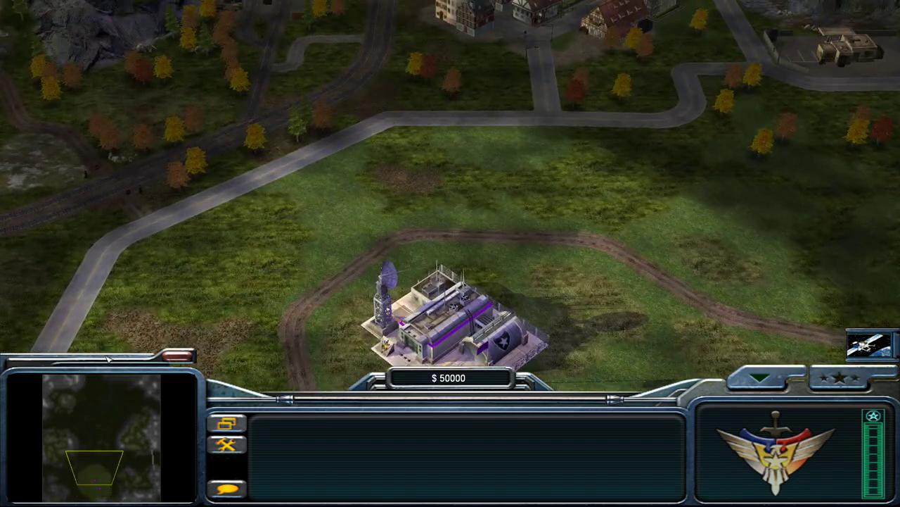
pyautogui.moveTo(112, 409); pyautogui.dragTo(112, 413)
pyautogui.click(99, 488)
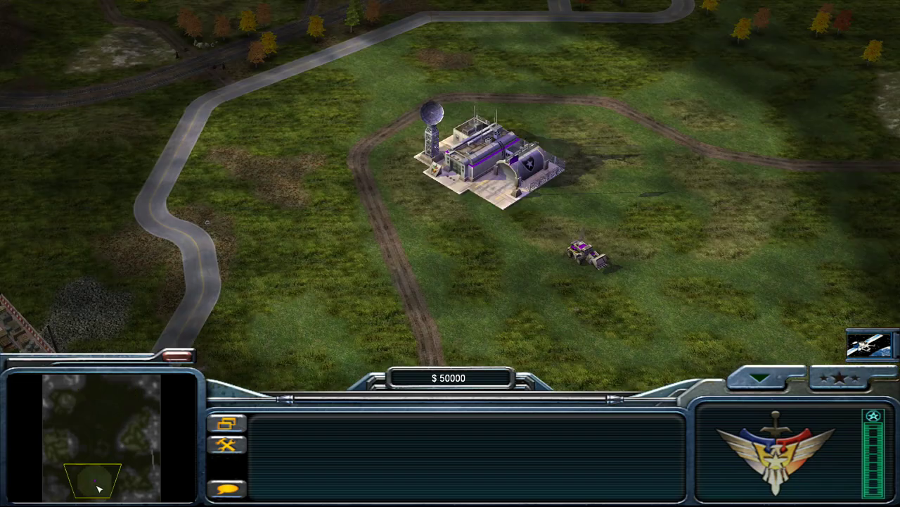
pyautogui.click(100, 489)
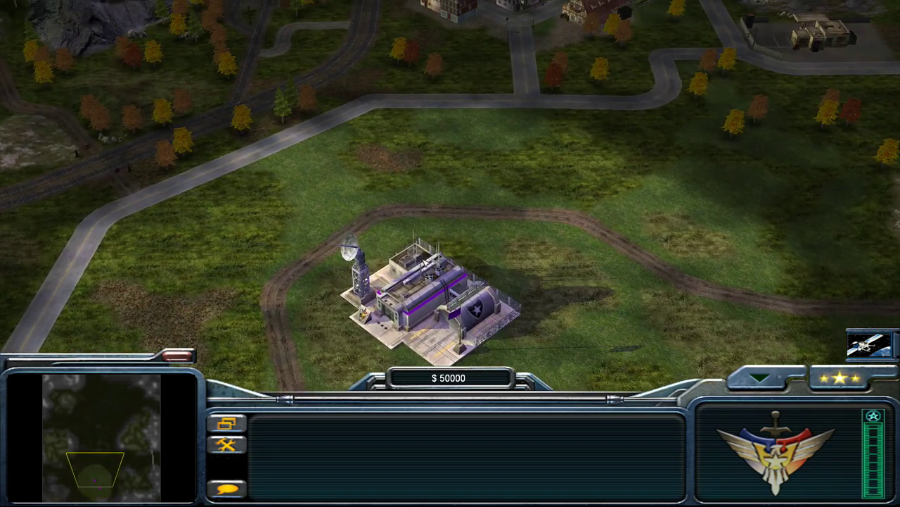
pyautogui.click(425, 263)
pyautogui.rightClick(302, 174)
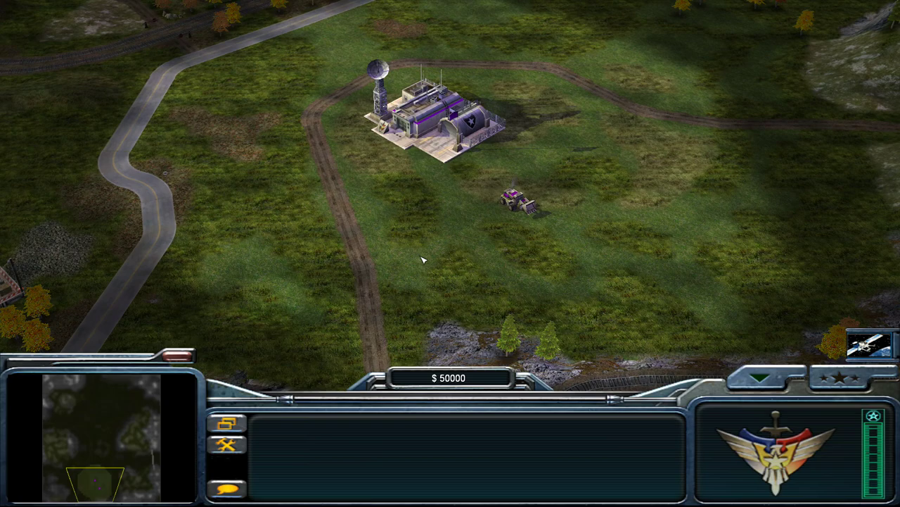
pyautogui.moveTo(388, 2)
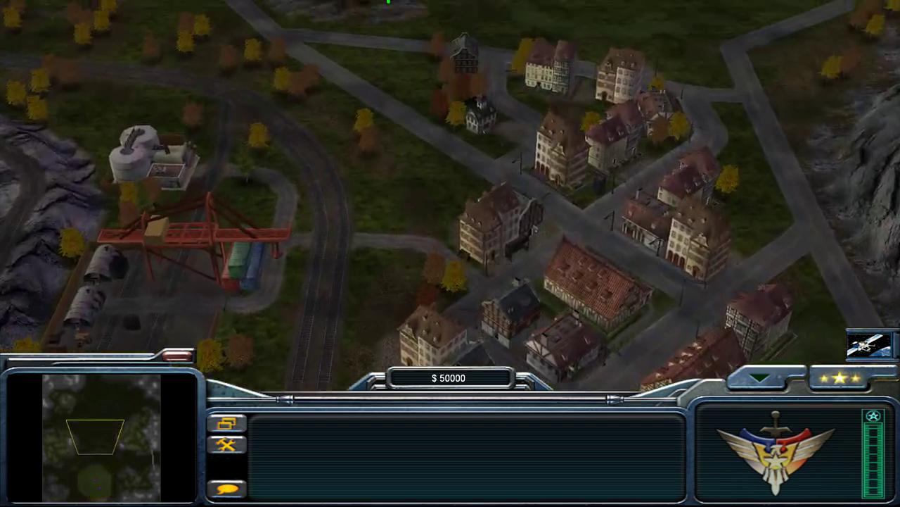
# Step: Survey the map again, comparing the purple USA starting base with the GLA command center and construction sites at the opposite end
pyautogui.click(93, 496)
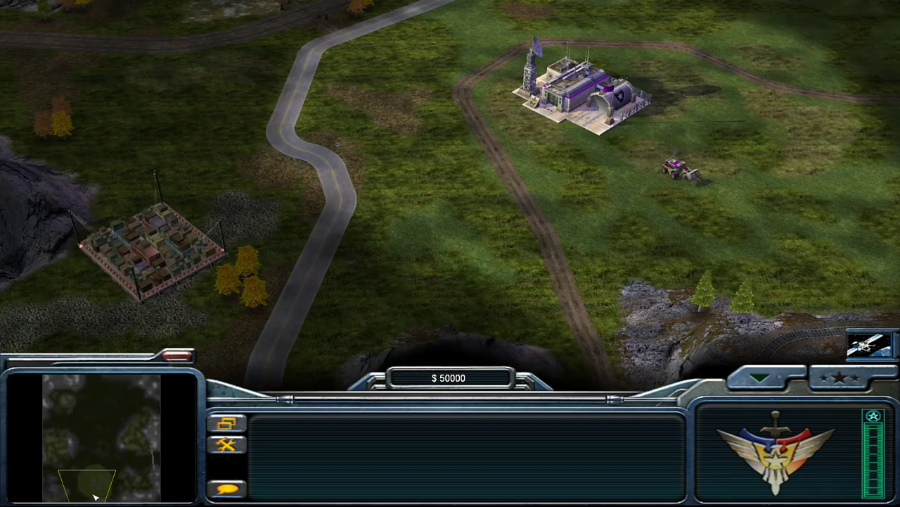
pyautogui.moveTo(93, 495); pyautogui.dragTo(116, 406)
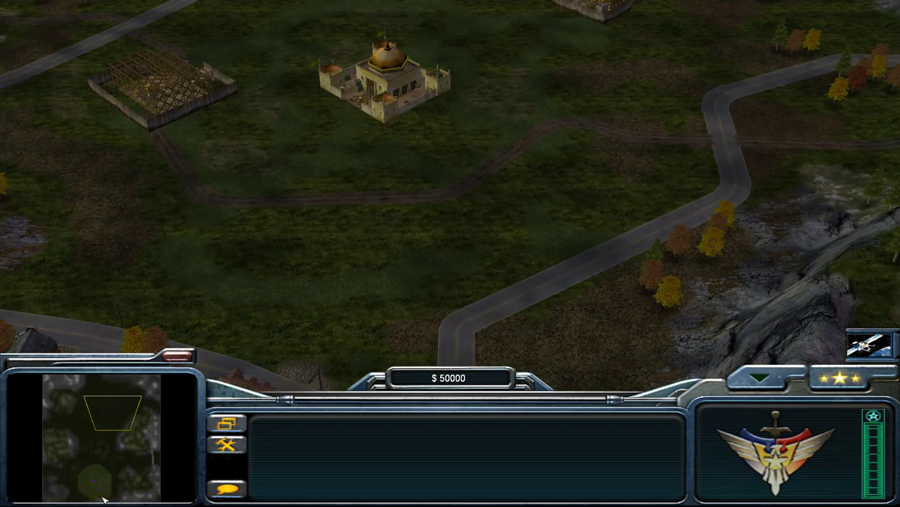
pyautogui.click(102, 491)
pyautogui.moveTo(264, 2)
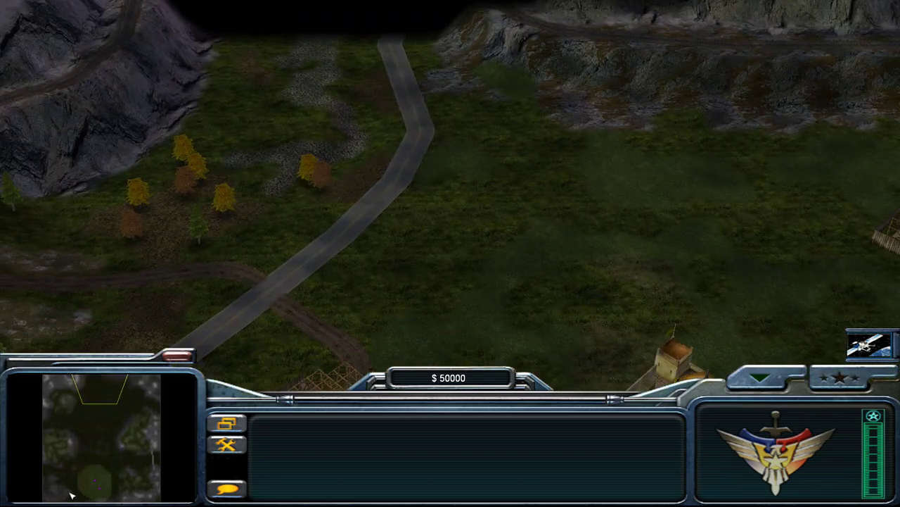
pyautogui.moveTo(92, 489); pyautogui.dragTo(100, 487)
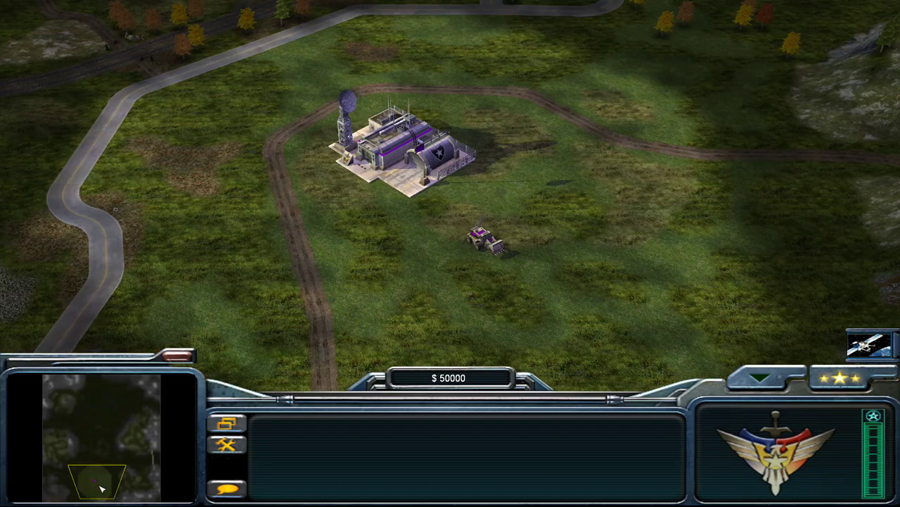
pyautogui.moveTo(28, 286)
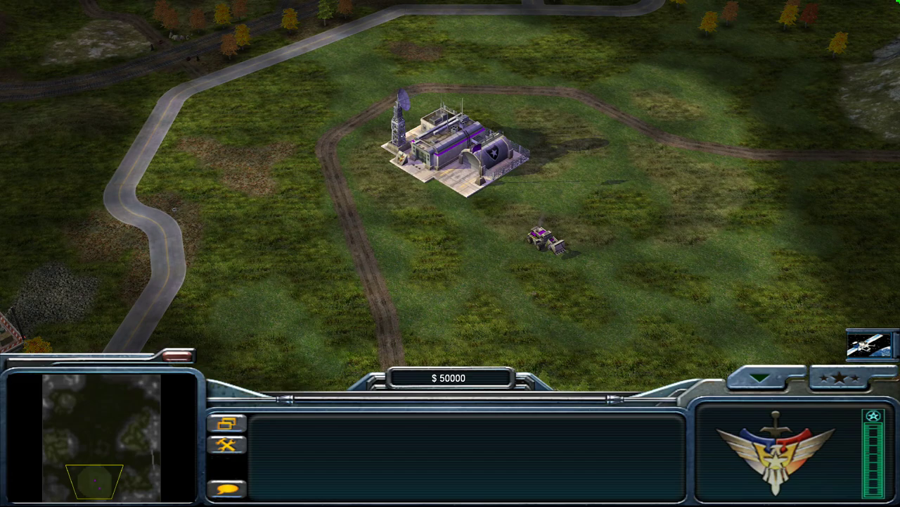
pyautogui.press('Up')
pyautogui.press('Right')
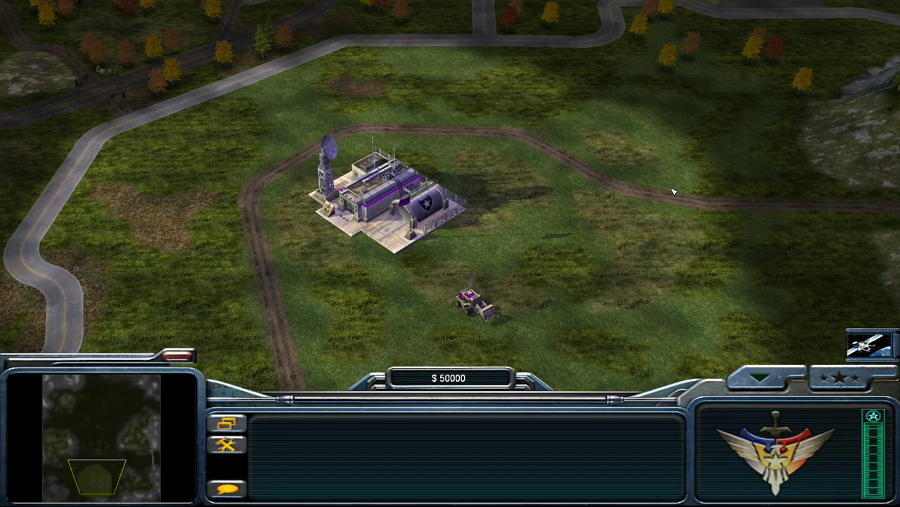
pyautogui.moveTo(428, 504)
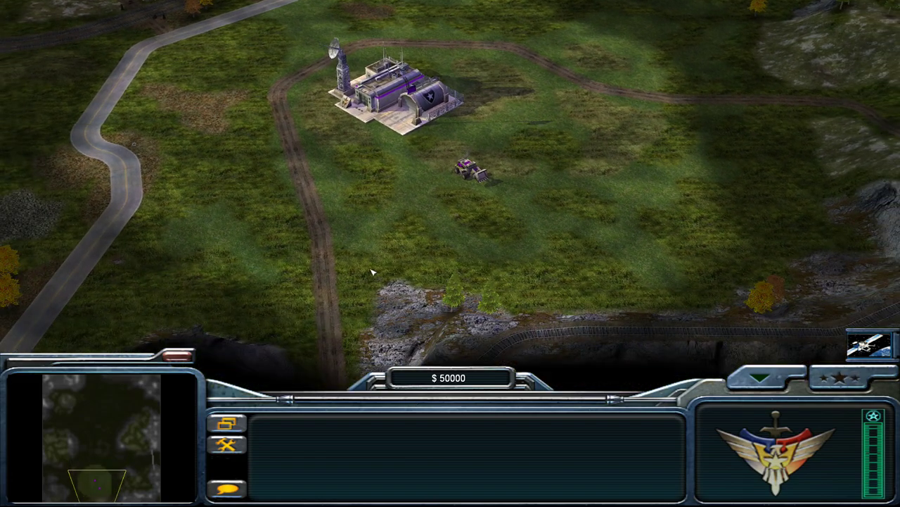
pyautogui.moveTo(456, 1)
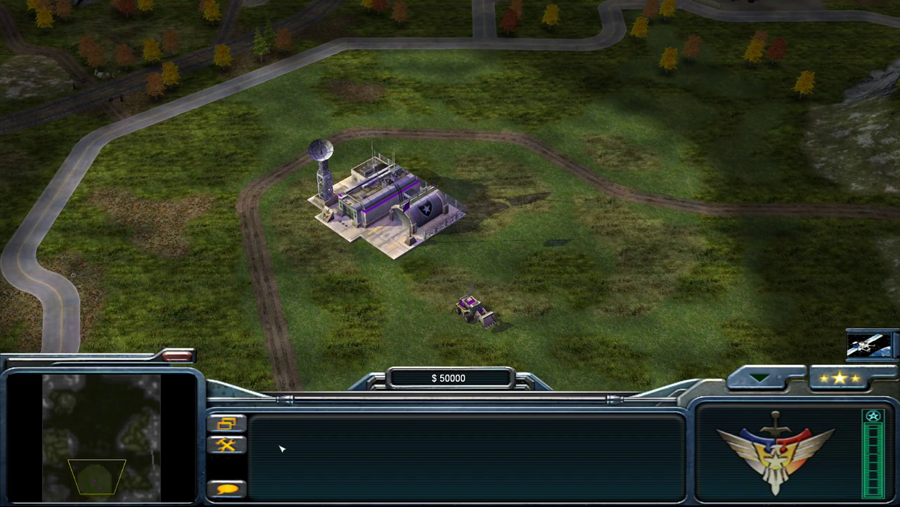
pyautogui.moveTo(118, 434); pyautogui.dragTo(115, 413)
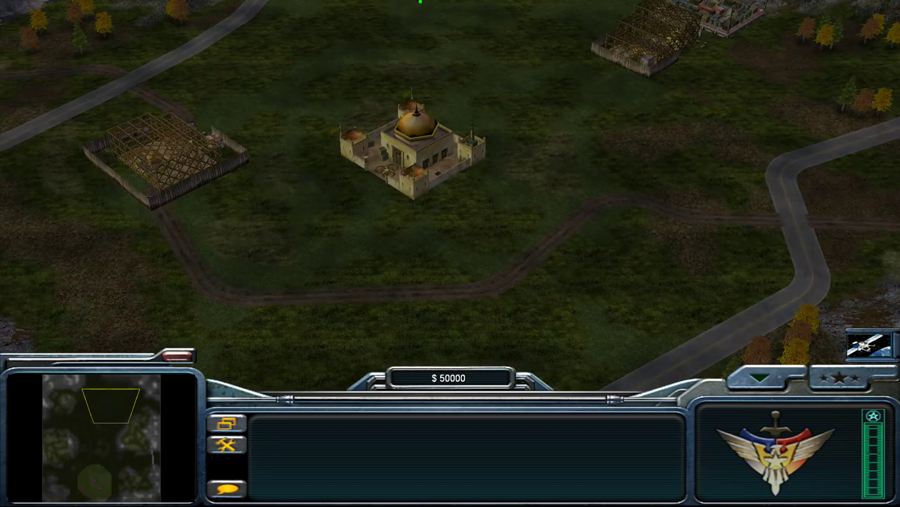
pyautogui.moveTo(420, 2)
pyautogui.click(99, 494)
pyautogui.moveTo(282, 2)
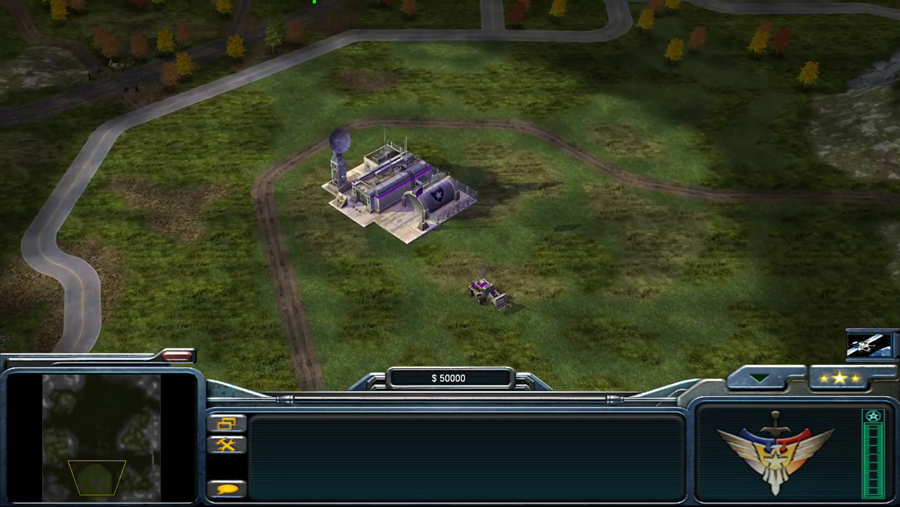
# Step: Inspect the USA command center and the bulldozer beside it up close, and return to the wider base view
pyautogui.moveTo(315, 505)
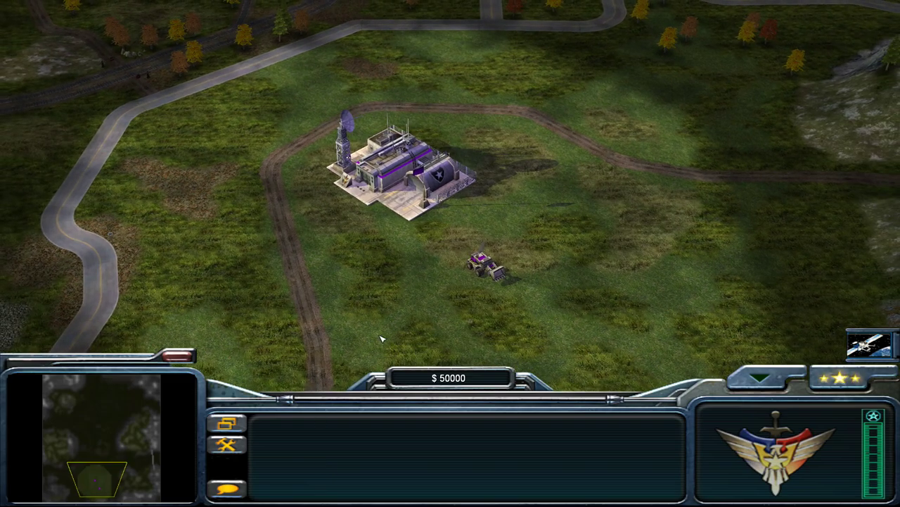
pyautogui.scroll(1, 382, 339)
pyautogui.scroll(-1, 383, 338)
pyautogui.scroll(3, 469, 296)
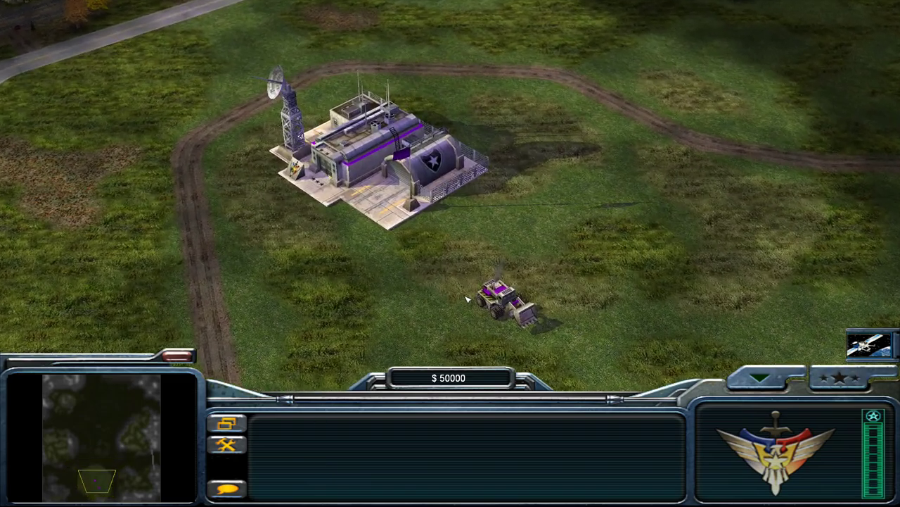
pyautogui.scroll(-3, 471, 300)
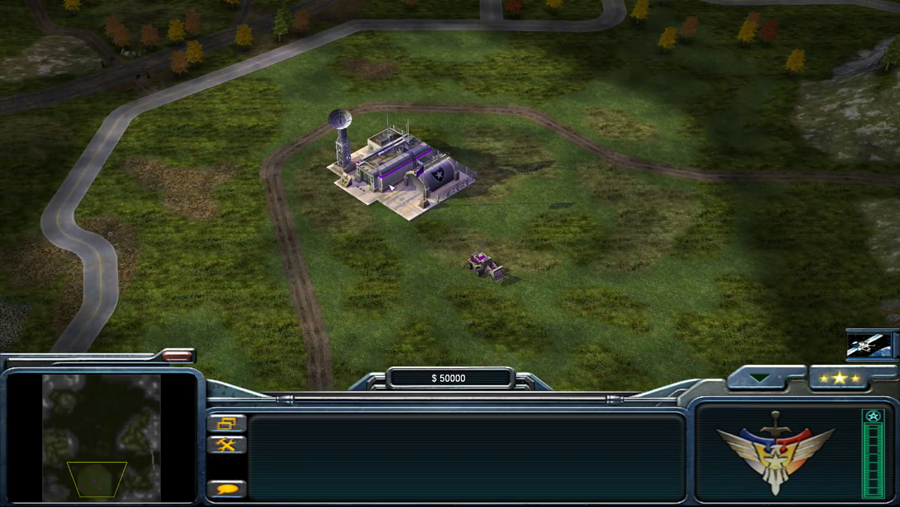